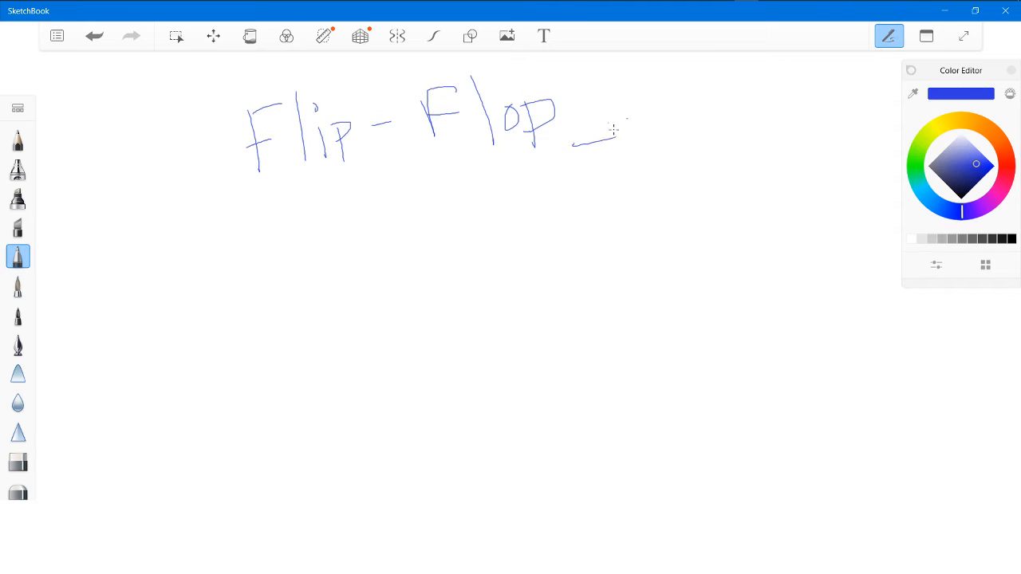
Step: Complete the handwritten title after "Flip-Flop" with an arrow and the word "Counter" in blue
mouse_move(665, 116)
left_mouse_down()
mouse_move(656, 140)
mouse_move(678, 148)
left_mouse_up()
left_click_drag(691, 115, 746, 143)
mouse_move(748, 87)
left_mouse_down()
mouse_move(758, 134)
mouse_move(767, 109)
left_mouse_up()
mouse_move(767, 121)
left_mouse_down()
mouse_move(773, 136)
mouse_move(807, 112)
left_mouse_up()
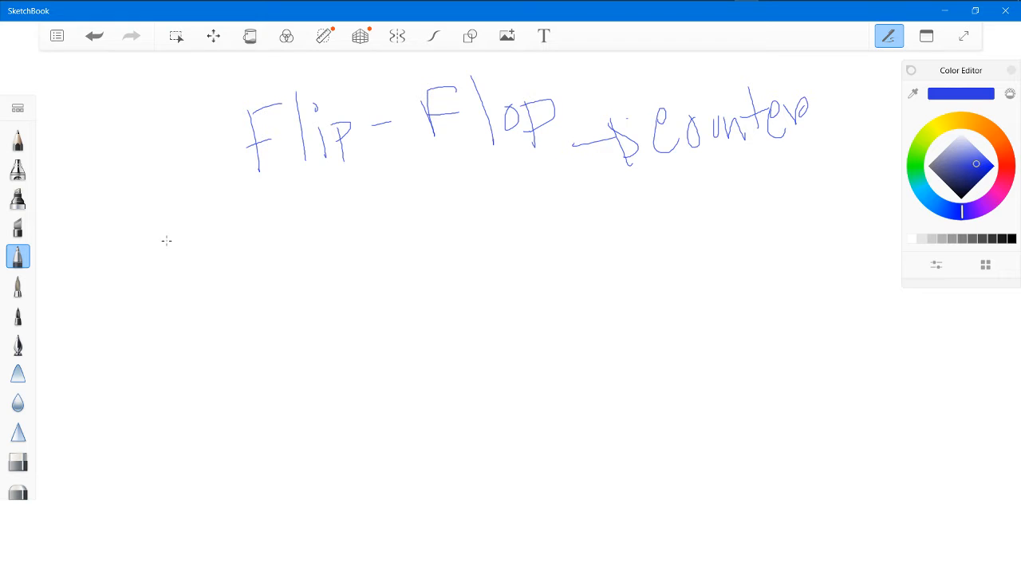
Step: Write "J,K" below the title and underline the word "Counter" with two strokes
left_click_drag(165, 237, 217, 275)
left_click_drag(253, 254, 255, 273)
mouse_move(262, 221)
left_mouse_down()
mouse_move(284, 261)
mouse_move(319, 247)
left_mouse_up()
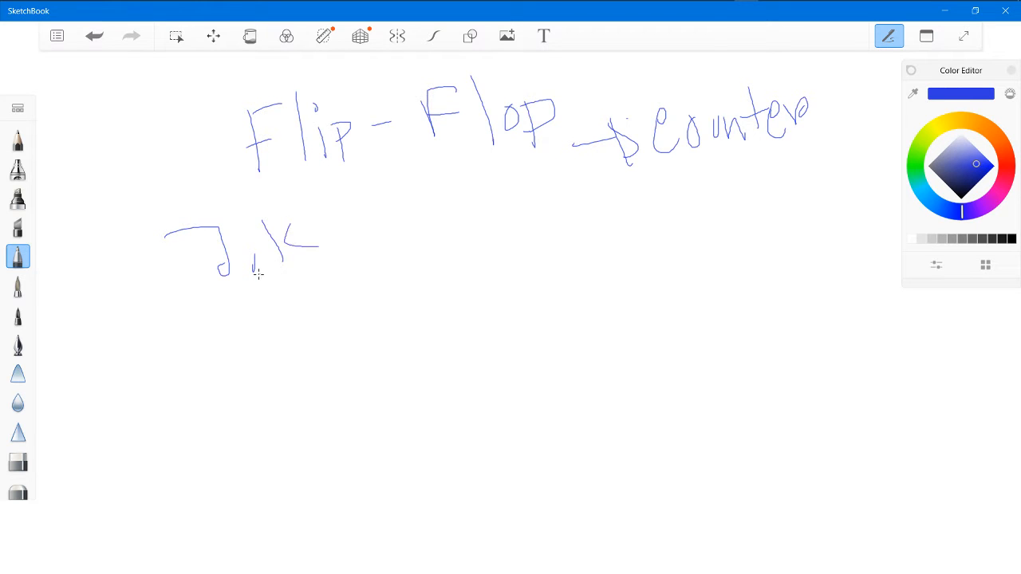
mouse_move(258, 273)
left_mouse_down()
mouse_move(274, 257)
mouse_move(246, 272)
left_mouse_up()
left_click_drag(671, 184, 698, 186)
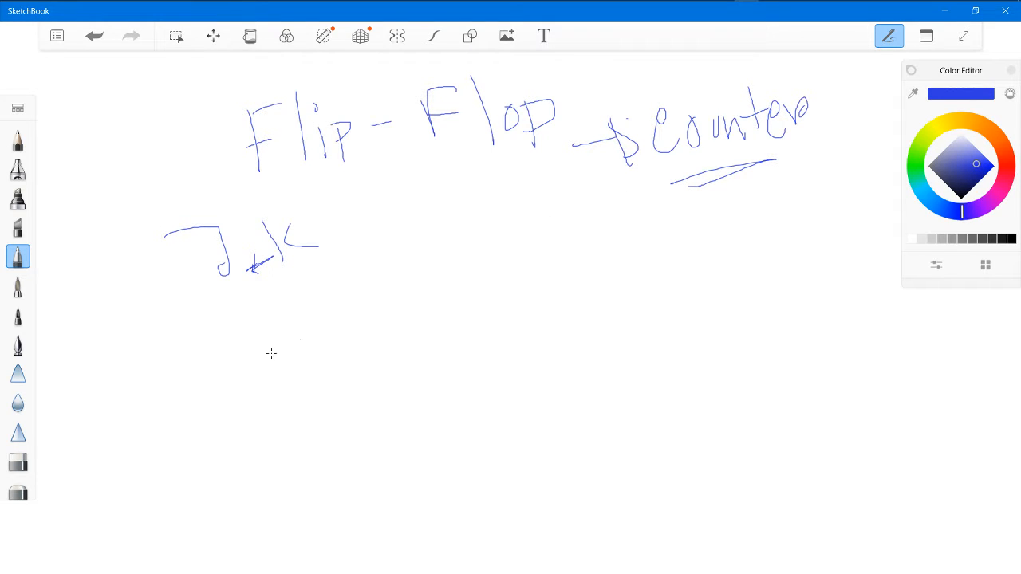
Step: Sketch the first flip-flop box with Q and Q-bar labels, and write "Async" before "Flip-Flop" in the title
left_click_drag(247, 351, 245, 416)
mouse_move(243, 341)
left_mouse_down()
mouse_move(343, 330)
mouse_move(280, 448)
mouse_move(249, 435)
mouse_move(249, 392)
left_mouse_up()
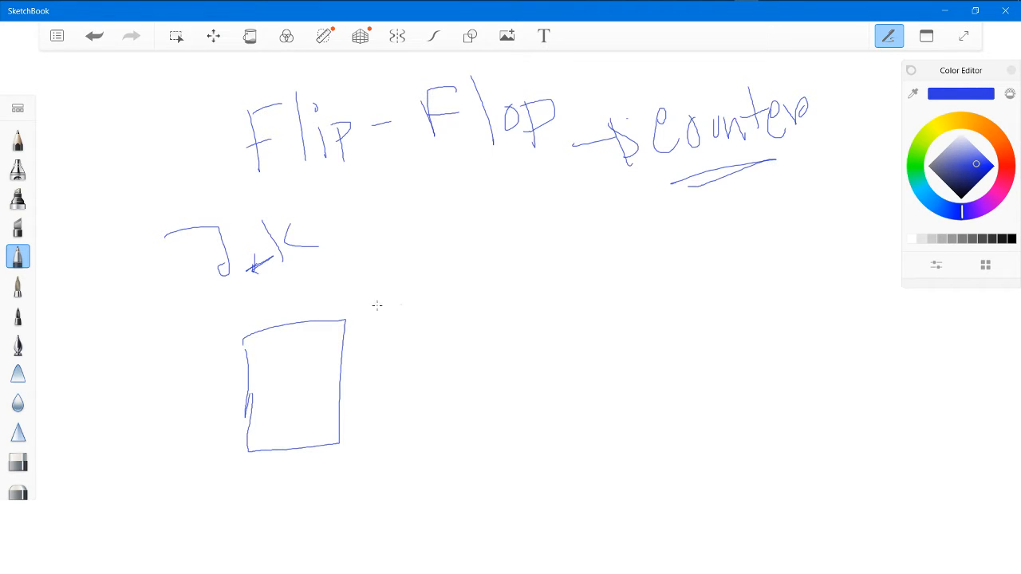
mouse_move(88, 120)
left_mouse_down()
mouse_move(78, 159)
mouse_move(120, 158)
left_mouse_up()
mouse_move(75, 150)
left_mouse_down()
mouse_move(113, 140)
mouse_move(129, 166)
left_mouse_up()
mouse_move(131, 140)
left_mouse_down()
mouse_move(150, 127)
mouse_move(167, 174)
left_mouse_up()
mouse_move(183, 118)
left_mouse_down()
mouse_move(176, 134)
mouse_move(189, 137)
left_mouse_up()
mouse_move(323, 351)
left_mouse_down()
mouse_move(375, 347)
mouse_move(305, 361)
mouse_move(322, 367)
left_mouse_up()
mouse_move(295, 399)
left_mouse_down()
mouse_move(308, 411)
mouse_move(311, 399)
left_mouse_up()
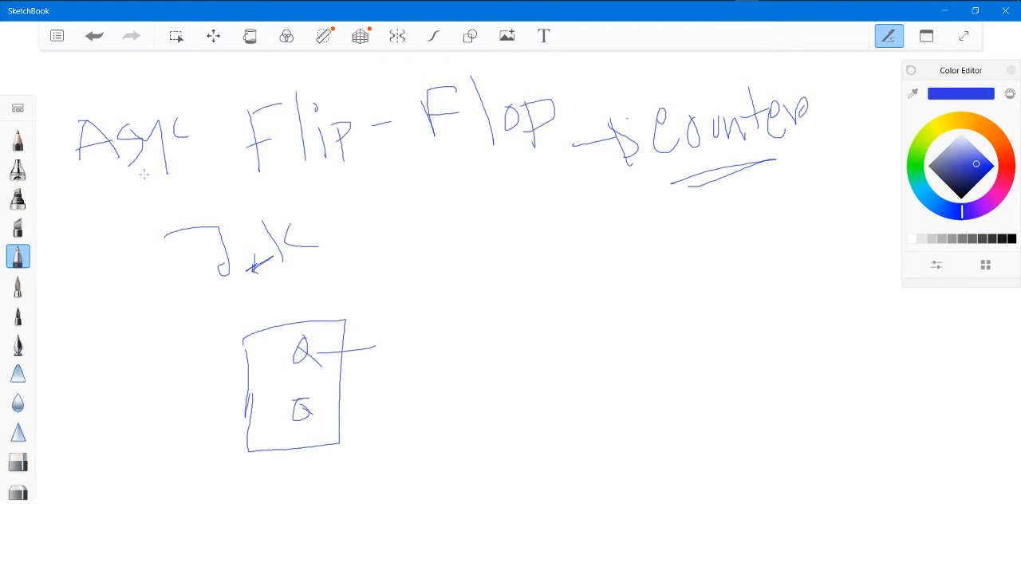
Step: Underline "Async", write "positive triggered" beneath it, and link the circled Q-bar output to that note with an arrow
left_click_drag(113, 195, 210, 154)
mouse_move(81, 238)
left_mouse_down()
mouse_move(92, 263)
mouse_move(88, 249)
mouse_move(130, 248)
left_mouse_up()
left_click_drag(147, 202, 161, 220)
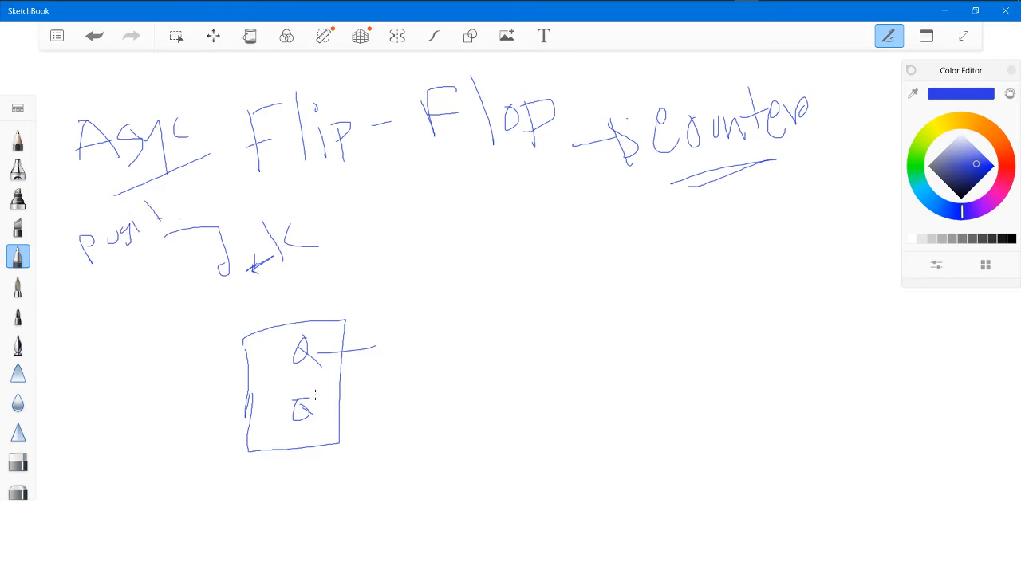
left_click_drag(319, 413, 373, 407)
mouse_move(281, 409)
left_mouse_down()
mouse_move(315, 394)
mouse_move(282, 404)
mouse_move(112, 277)
mouse_move(137, 284)
left_mouse_up()
mouse_move(151, 214)
left_mouse_down()
mouse_move(183, 200)
mouse_move(226, 215)
mouse_move(249, 199)
mouse_move(256, 215)
mouse_move(303, 183)
mouse_move(356, 189)
left_mouse_up()
Step: In red, label the first flip-flop's J and K inputs, draw their leads, and add a clock input marked "Clk"
left_click(1007, 163)
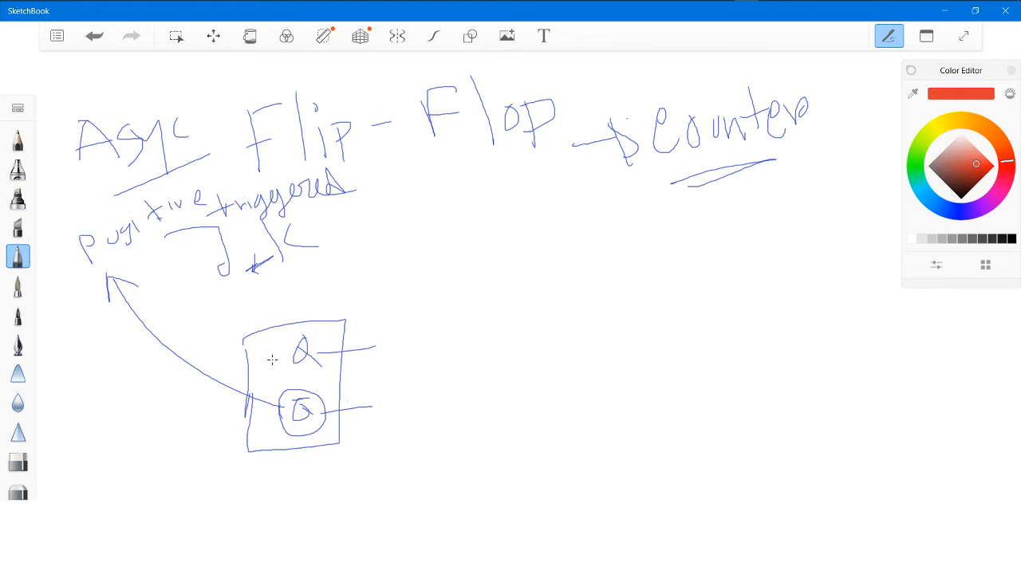
left_click_drag(260, 353, 268, 363)
left_click_drag(267, 424, 265, 436)
mouse_move(249, 383)
left_mouse_down()
mouse_move(252, 396)
mouse_move(162, 394)
mouse_move(134, 414)
left_mouse_up()
left_click_drag(139, 375, 145, 413)
mouse_move(152, 375)
left_mouse_down()
mouse_move(162, 394)
mouse_move(184, 394)
left_mouse_up()
left_click_drag(196, 360, 269, 357)
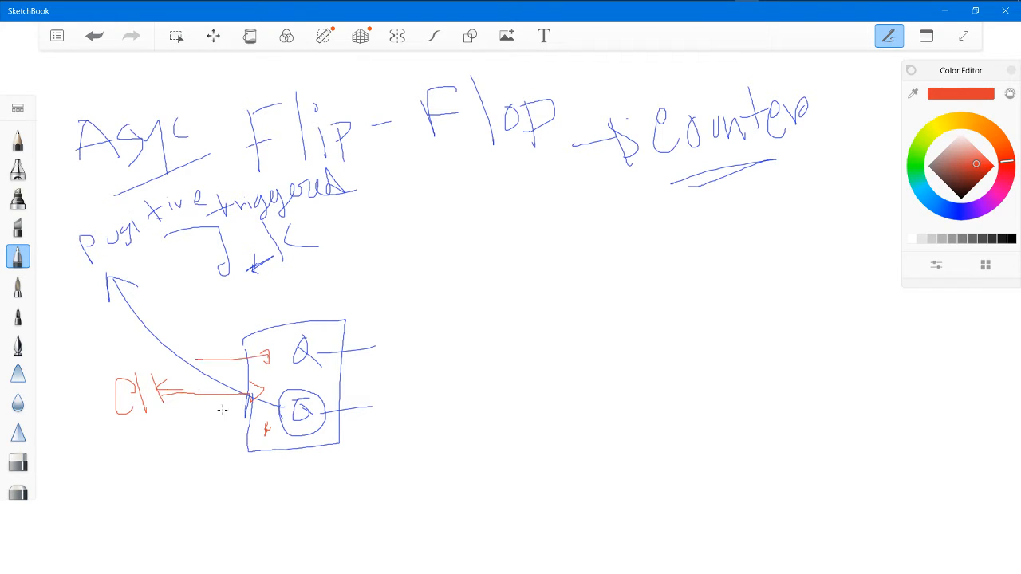
left_click_drag(208, 426, 252, 425)
Step: Sketch a second flip-flop box in red beside the first, with two input leads and orange Q and Q-bar labels
mouse_move(429, 325)
left_mouse_down()
mouse_move(433, 425)
mouse_move(494, 313)
mouse_move(510, 451)
mouse_move(440, 454)
mouse_move(431, 412)
left_mouse_up()
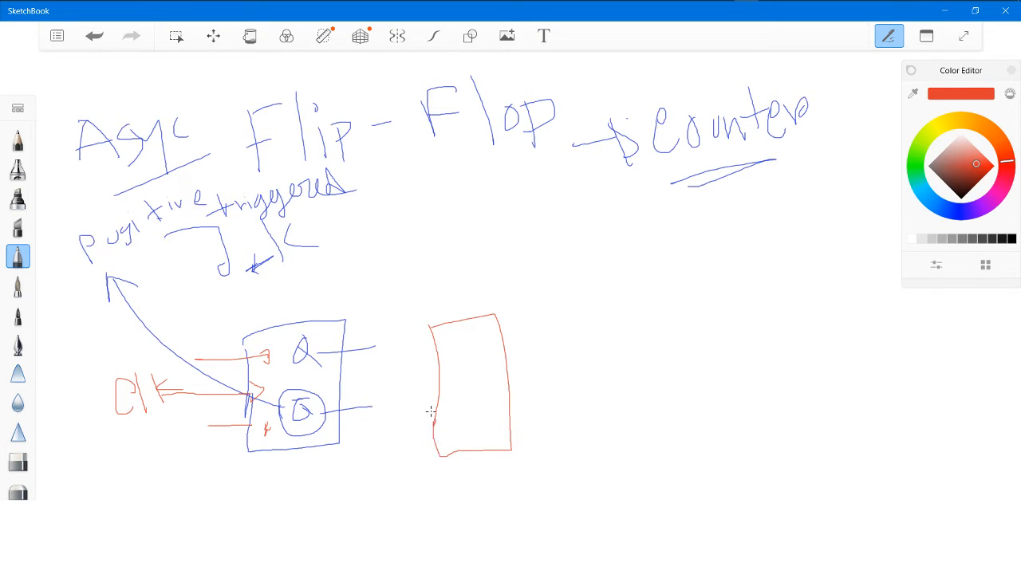
left_click_drag(453, 347, 425, 347)
left_click_drag(481, 339, 488, 360)
left_click_drag(483, 410, 486, 423)
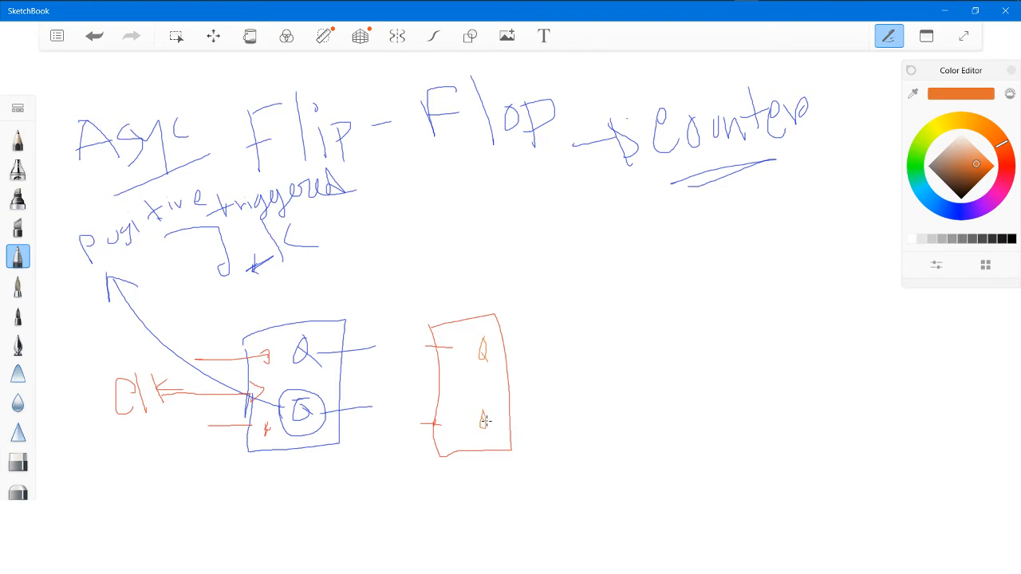
Step: Add subscript 0 to the first flip-flop's output labels and subscript 1 to the second's, in orange
mouse_move(307, 367)
left_mouse_down()
mouse_move(302, 378)
mouse_move(311, 369)
left_mouse_up()
mouse_move(315, 415)
left_mouse_down()
mouse_move(311, 425)
mouse_move(317, 420)
left_mouse_up()
left_click_drag(497, 359, 497, 373)
Step: In purple, draw the second flip-flop's two output leads and sketch a third flip-flop box beside it
left_click(987, 205)
left_click_drag(495, 344, 516, 339)
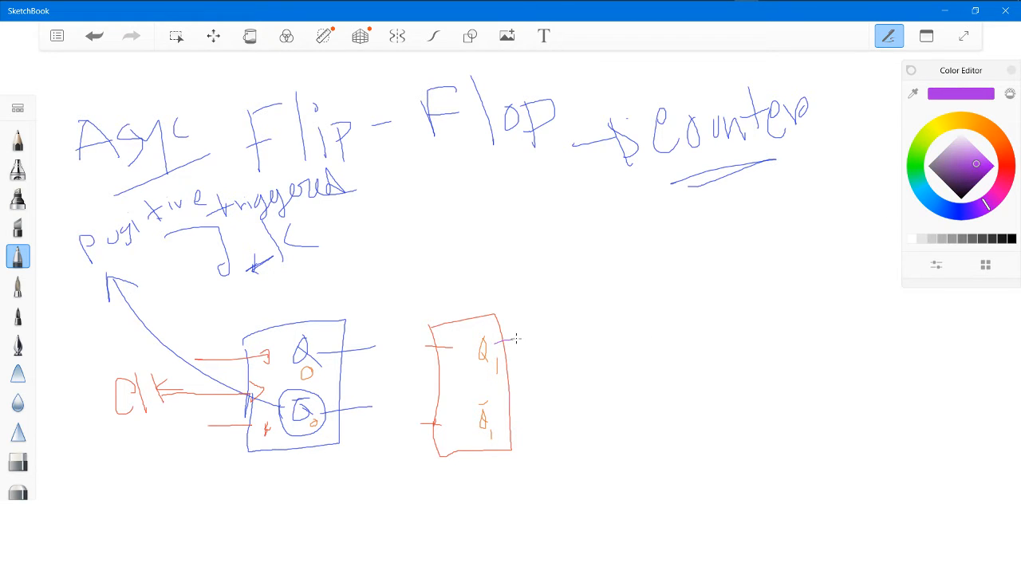
left_click_drag(500, 421, 517, 420)
left_click_drag(604, 307, 609, 440)
mouse_move(603, 308)
left_mouse_down()
mouse_move(712, 415)
mouse_move(604, 444)
left_mouse_up()
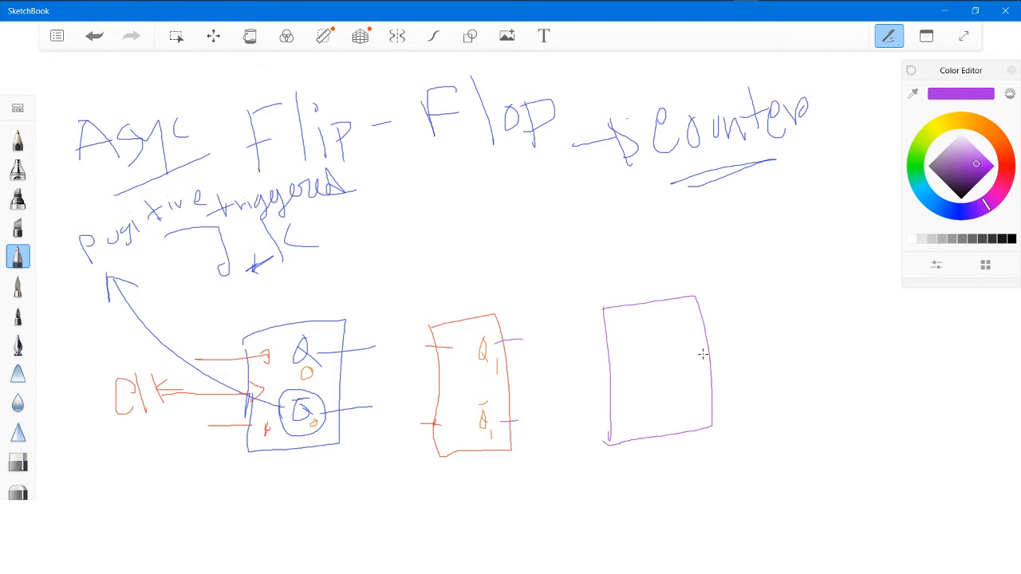
Step: In light blue, label the third flip-flop's outputs Q2 and Q2-bar and draw their output leads
left_click(941, 208)
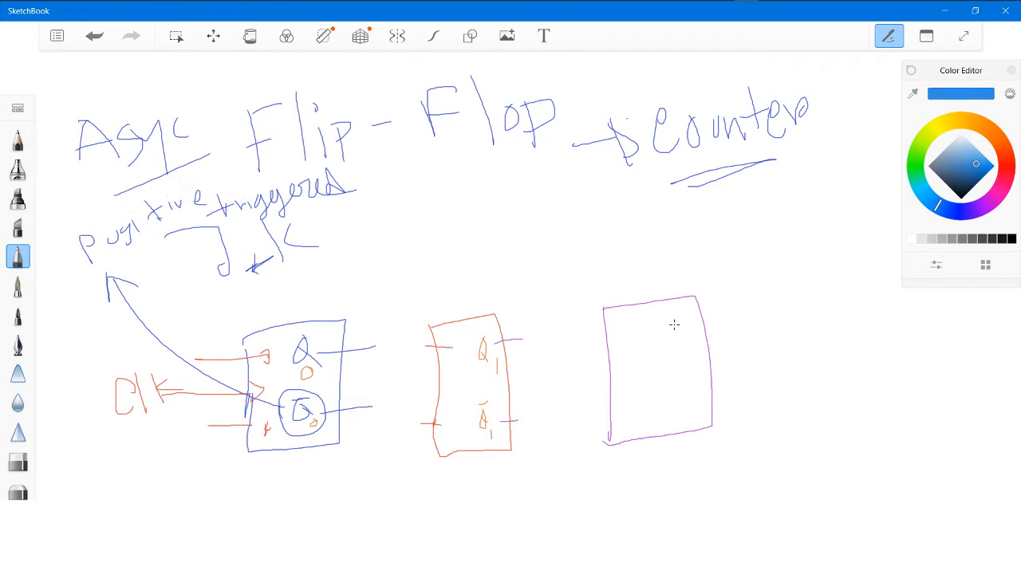
left_click_drag(674, 324, 691, 345)
mouse_move(680, 385)
left_mouse_down()
mouse_move(677, 411)
mouse_move(694, 420)
left_mouse_up()
left_click_drag(671, 383, 683, 382)
left_click_drag(694, 323, 706, 320)
left_click_drag(696, 391, 732, 384)
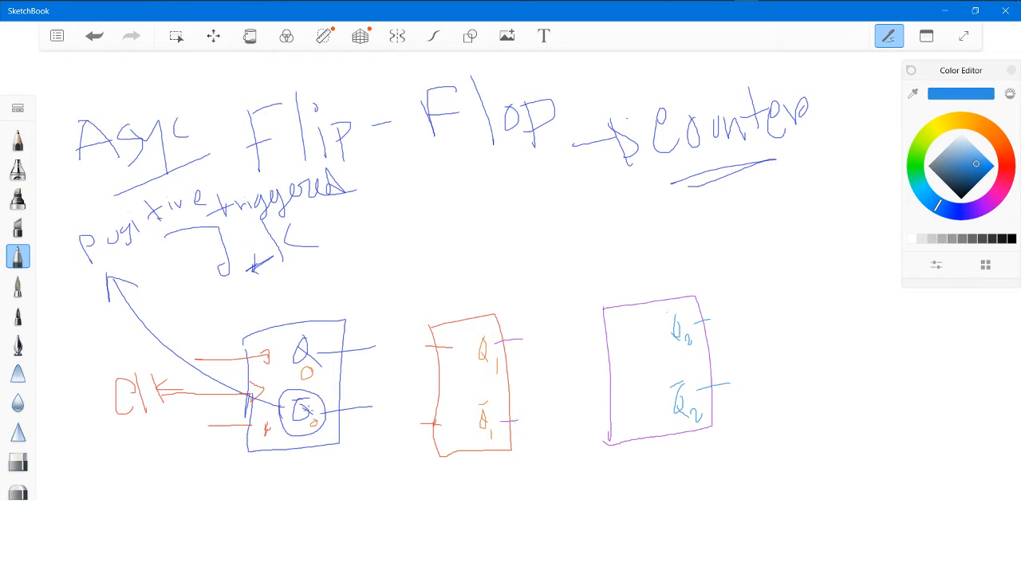
Step: Wire the first flip-flop's Q-bar output to the second one's clock input in light blue, and retrace the connection in green
mouse_move(428, 384)
left_mouse_down()
mouse_move(464, 385)
mouse_move(454, 398)
left_mouse_up()
mouse_move(375, 411)
left_mouse_down()
mouse_move(389, 384)
mouse_move(441, 384)
left_mouse_up()
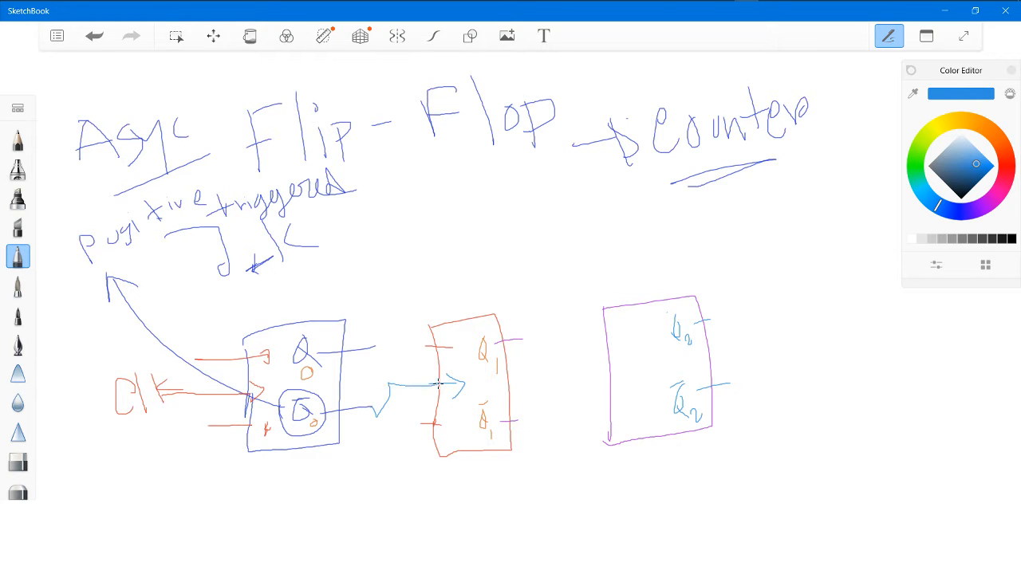
left_click(915, 165)
mouse_move(340, 413)
left_mouse_down()
mouse_move(314, 413)
mouse_move(380, 412)
mouse_move(396, 388)
mouse_move(465, 385)
mouse_move(453, 401)
left_mouse_up()
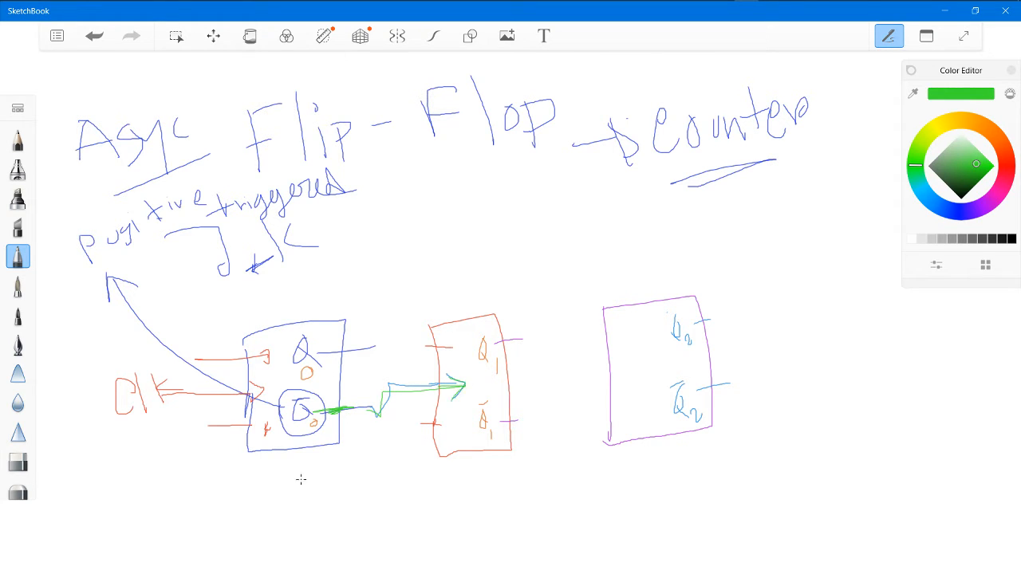
Step: Label the second flip-flop's J and K inputs in green, and wire its Q-bar output to the third's clock input in blue
left_click_drag(454, 332, 453, 351)
mouse_move(449, 423)
left_mouse_down()
mouse_move(451, 434)
mouse_move(457, 418)
mouse_move(459, 436)
left_mouse_up()
left_click(947, 210)
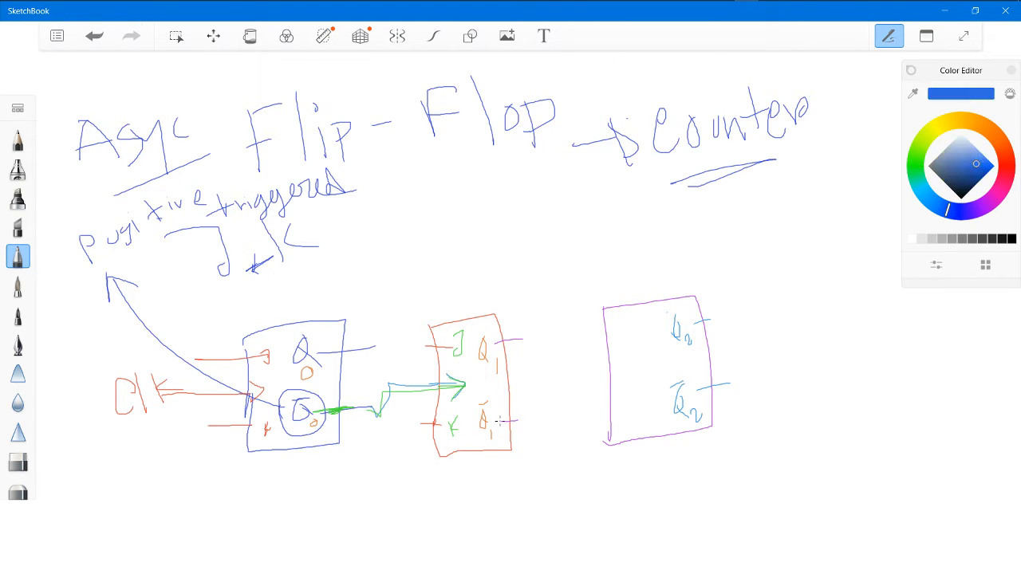
mouse_move(500, 422)
left_mouse_down()
mouse_move(528, 419)
mouse_move(503, 415)
mouse_move(518, 414)
mouse_move(547, 376)
mouse_move(629, 375)
mouse_move(620, 387)
left_mouse_up()
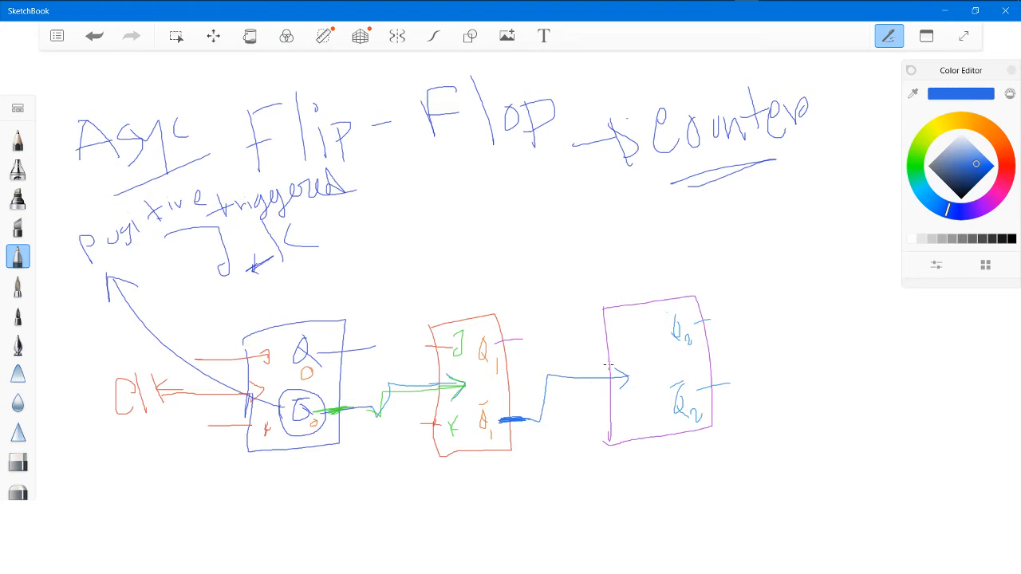
Step: Label the third flip-flop's J and K inputs and draw their input leads in blue
mouse_move(619, 331)
left_mouse_down()
mouse_move(637, 330)
mouse_move(632, 354)
mouse_move(624, 350)
left_mouse_up()
mouse_move(628, 410)
left_mouse_down()
mouse_move(629, 423)
mouse_move(643, 416)
left_mouse_up()
left_click_drag(593, 345, 618, 346)
left_click_drag(591, 416, 619, 407)
Step: Draw a common line above the flip-flops and connect the first one's J and K inputs to it with junction dots
left_click_drag(217, 426, 197, 424)
left_click_drag(193, 304, 543, 268)
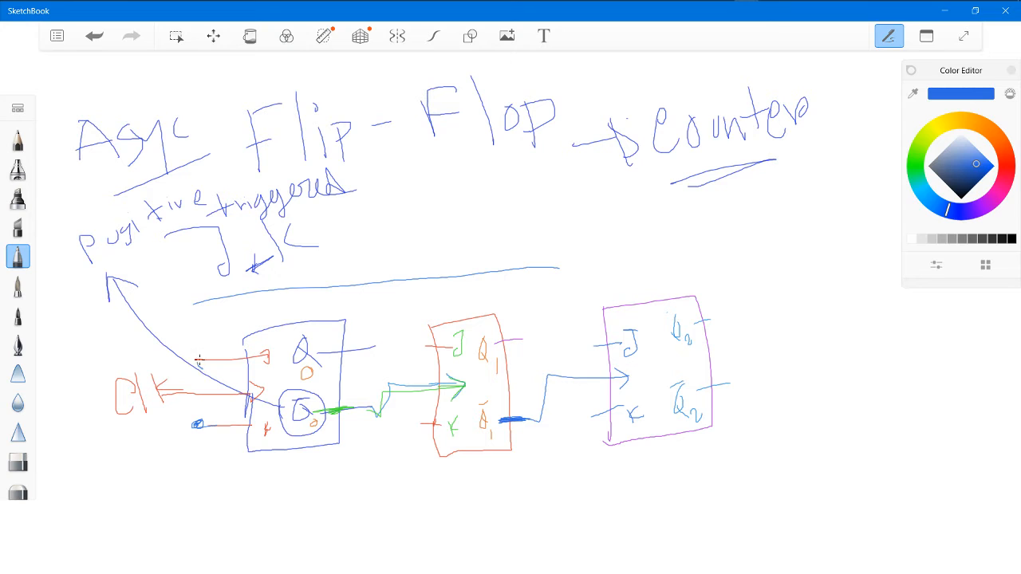
left_click_drag(202, 359, 201, 361)
left_click_drag(197, 424, 214, 298)
Step: Connect the second and third flip-flops' J and K inputs to the common line and label the line "High=1"
left_click_drag(422, 343, 401, 347)
mouse_move(430, 429)
left_mouse_down()
mouse_move(402, 427)
mouse_move(407, 280)
left_mouse_up()
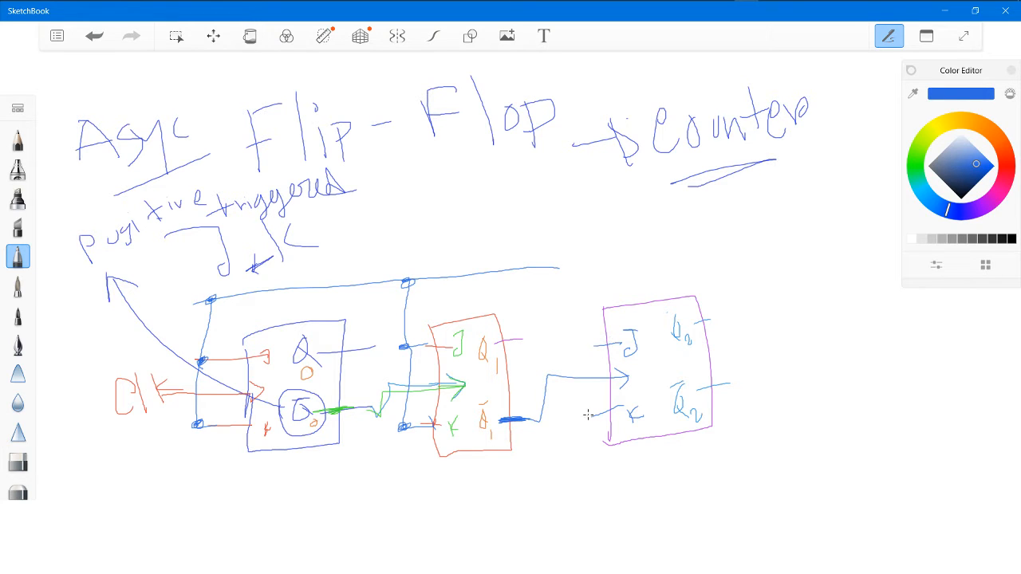
left_click_drag(588, 414, 581, 417)
left_click_drag(586, 345, 591, 350)
mouse_move(577, 416)
left_mouse_down()
mouse_move(588, 358)
mouse_move(571, 274)
mouse_move(548, 276)
left_mouse_up()
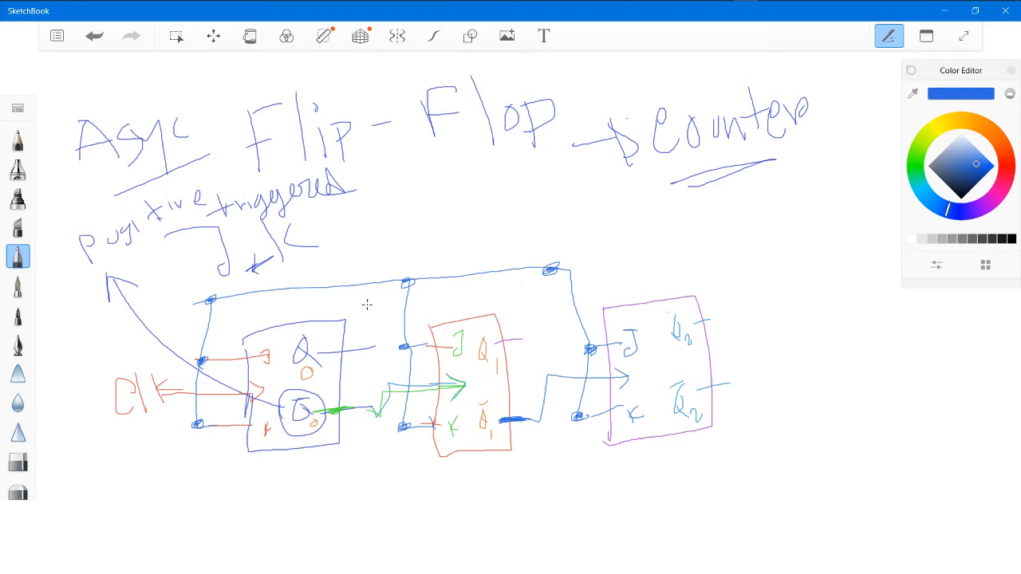
mouse_move(397, 256)
left_mouse_down()
mouse_move(399, 278)
mouse_move(423, 250)
mouse_move(443, 253)
mouse_move(449, 238)
mouse_move(471, 257)
mouse_move(490, 231)
mouse_move(477, 241)
mouse_move(504, 252)
left_mouse_up()
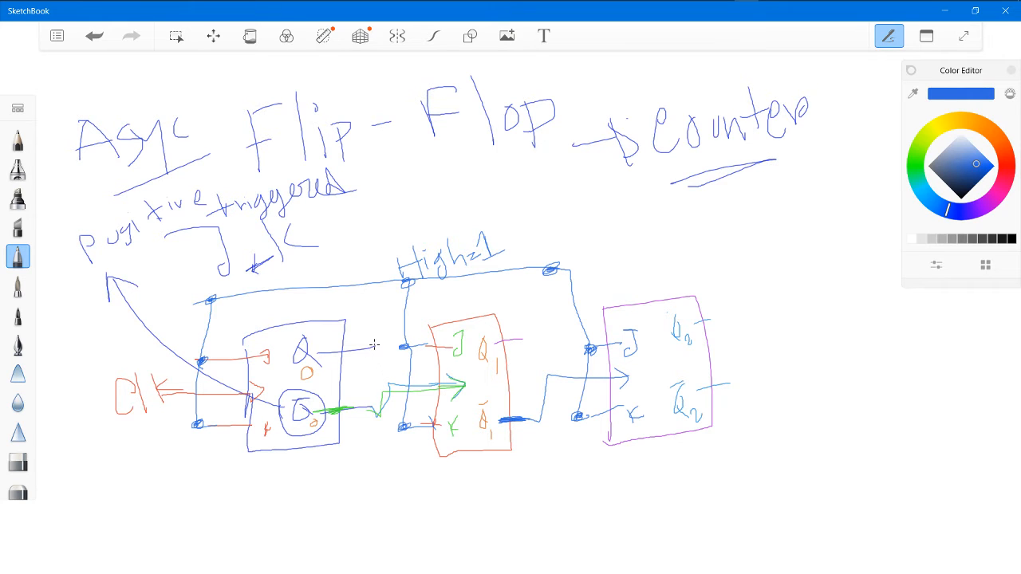
Step: In orange-red, underline the Q2 and Q1 labels and draw an upward arrow from the Q output of each flip-flop
left_click(1005, 159)
left_click_drag(673, 350, 678, 349)
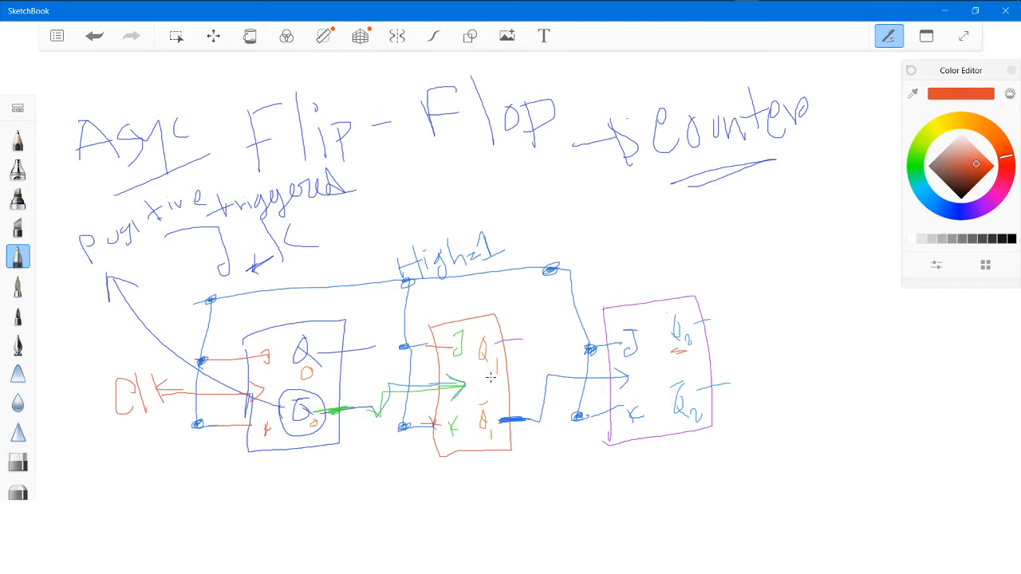
left_click_drag(491, 377, 480, 377)
mouse_move(706, 321)
left_mouse_down()
mouse_move(718, 269)
mouse_move(739, 270)
left_mouse_up()
left_click_drag(527, 339, 531, 292)
left_click_drag(525, 311, 541, 301)
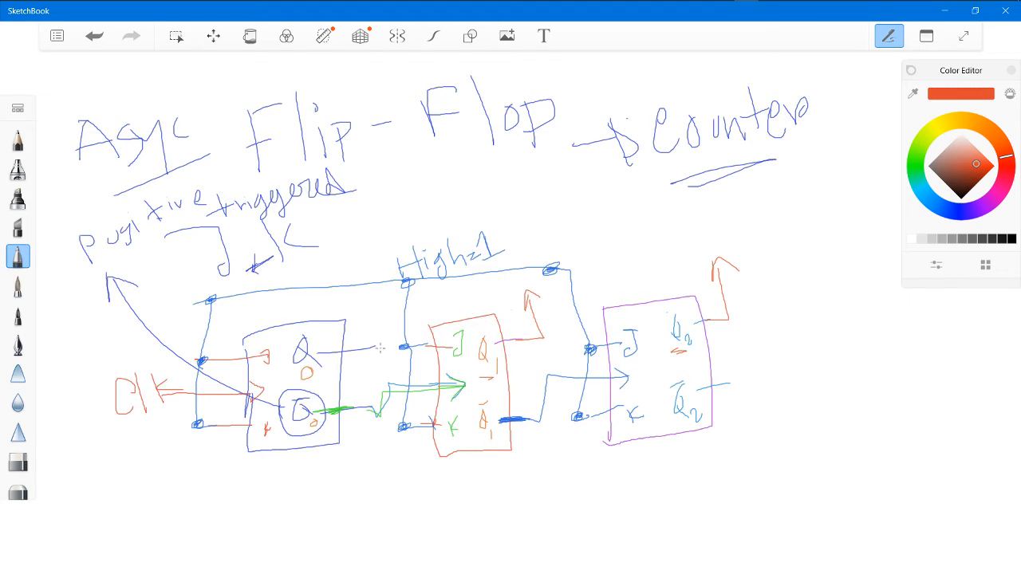
mouse_move(374, 348)
left_mouse_down()
mouse_move(364, 305)
mouse_move(381, 313)
left_mouse_up()
Step: Write "output" in orange-red above the third flip-flop's output arrow
mouse_move(669, 245)
left_mouse_down()
mouse_move(685, 227)
mouse_move(696, 239)
left_mouse_up()
left_click_drag(688, 226, 732, 224)
left_click_drag(726, 217, 749, 206)
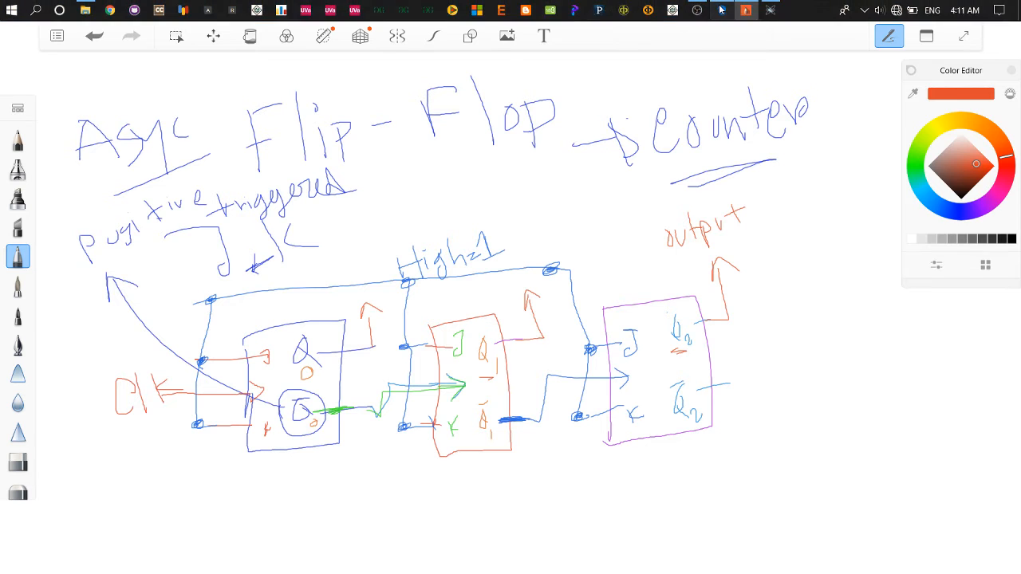
Step: Switch to Microsoft Edge and review the asynchronous and synchronous counter diagrams in the Experiment 9 lab manual
left_click(722, 4)
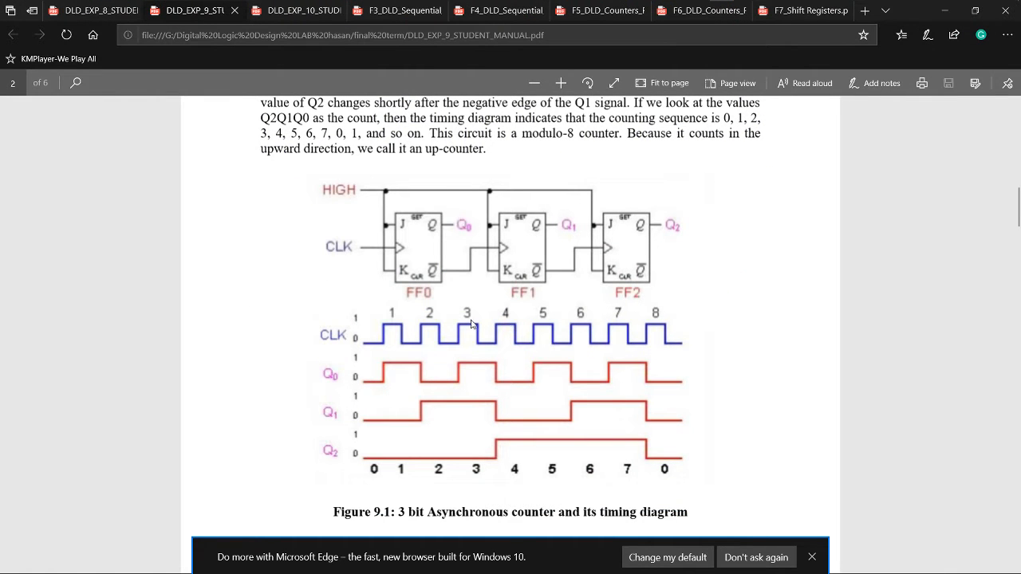
scroll(471, 323, "down", 15)
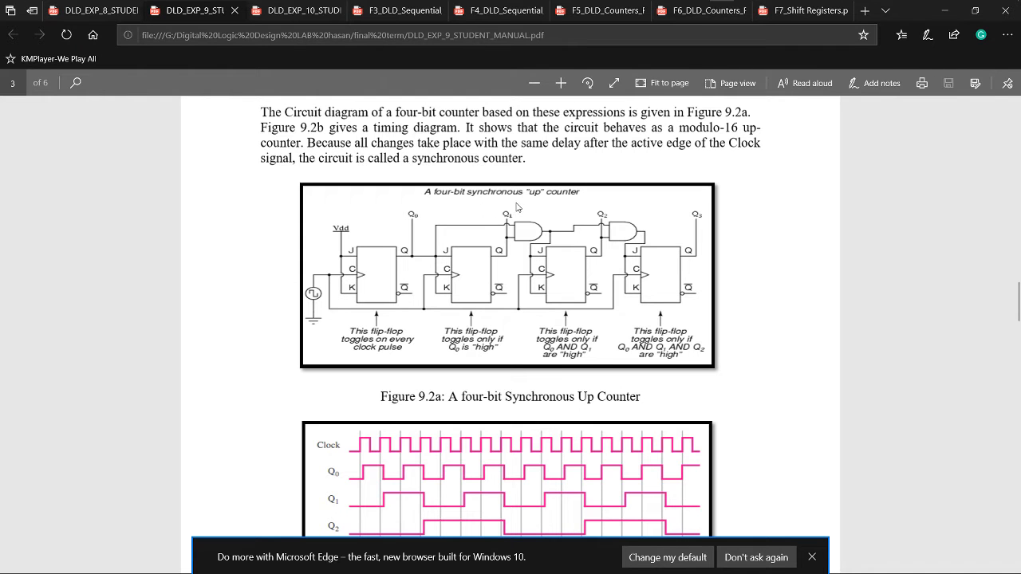
scroll(502, 322, "up", 12)
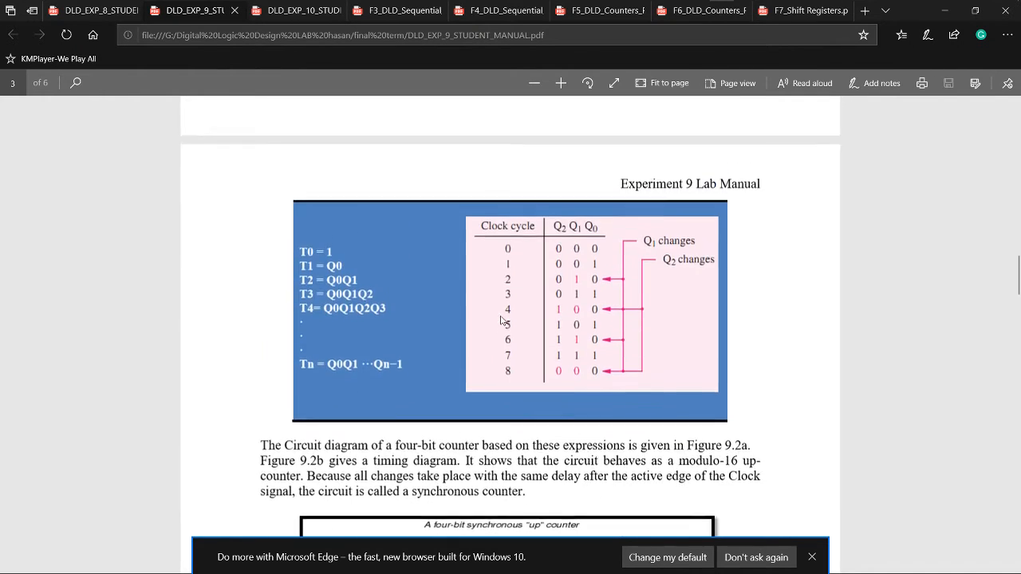
scroll(501, 318, "up", 12)
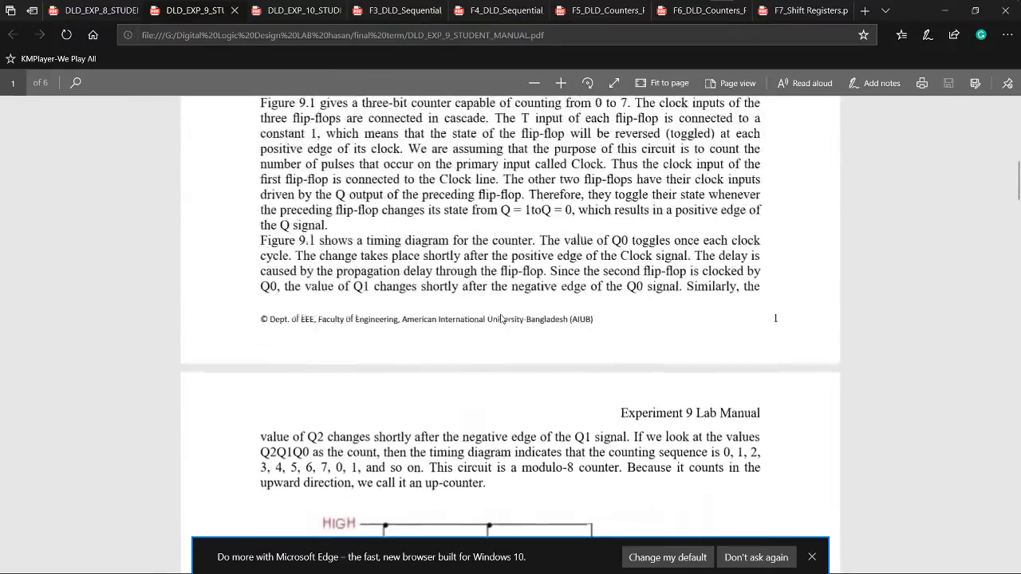
scroll(502, 314, "up", 4)
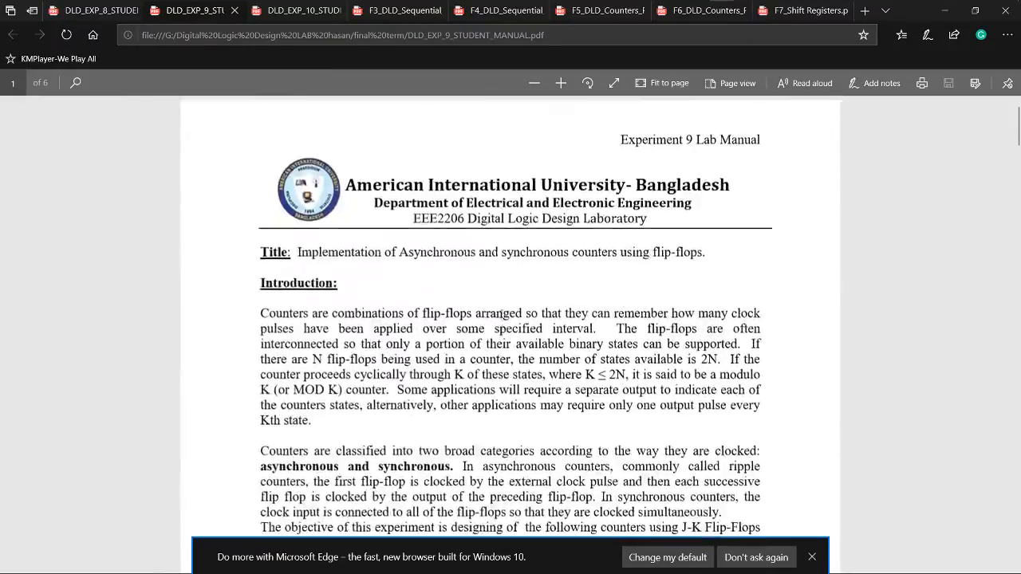
scroll(502, 315, "down", 6)
left_click(944, 10)
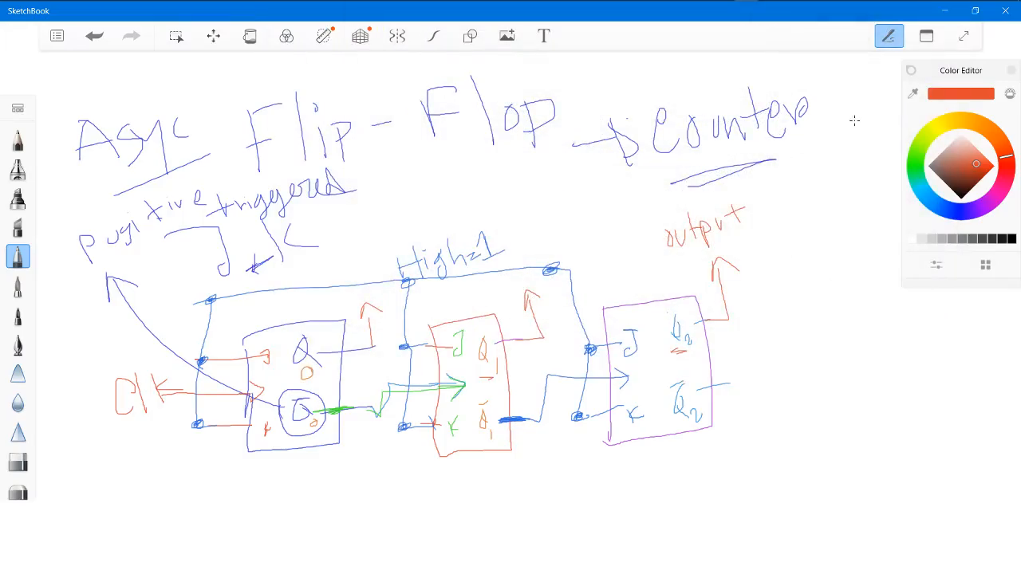
Step: Switch to Proteus and add the 7473 J-K flip-flop from the 74STD library to the schematic's device list
mouse_move(900, 2)
left_click(768, 10)
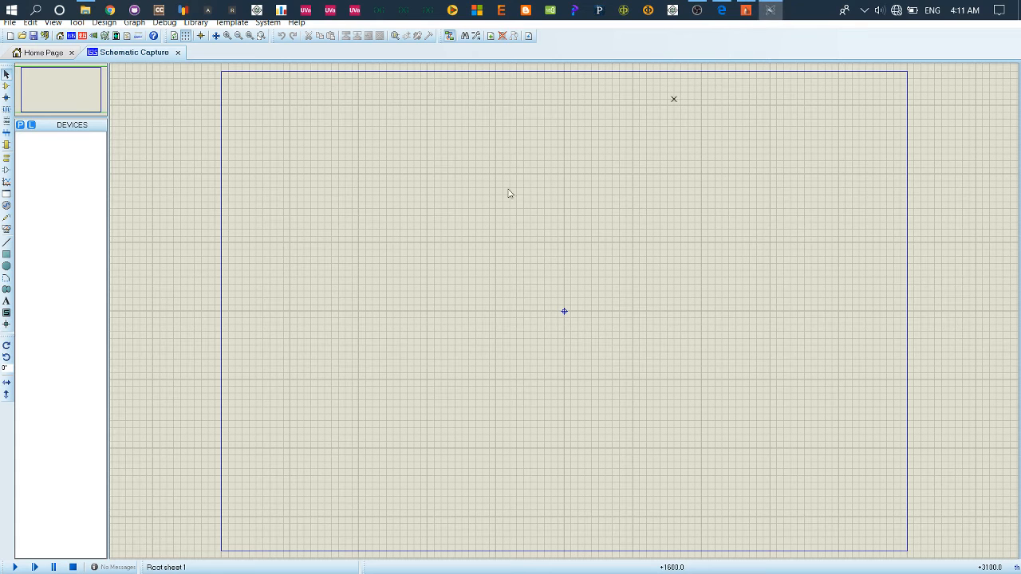
left_click(20, 125)
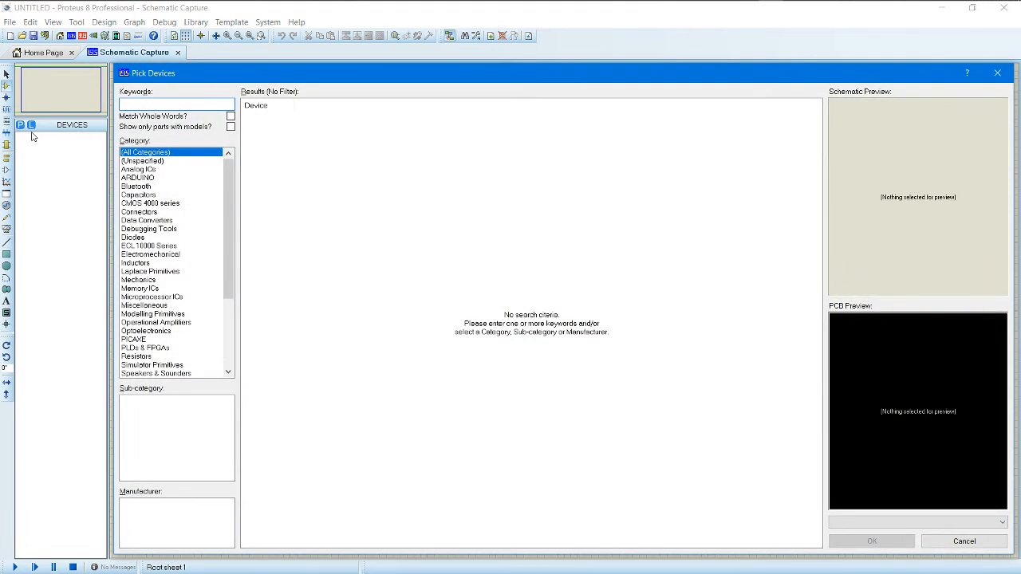
type("7473")
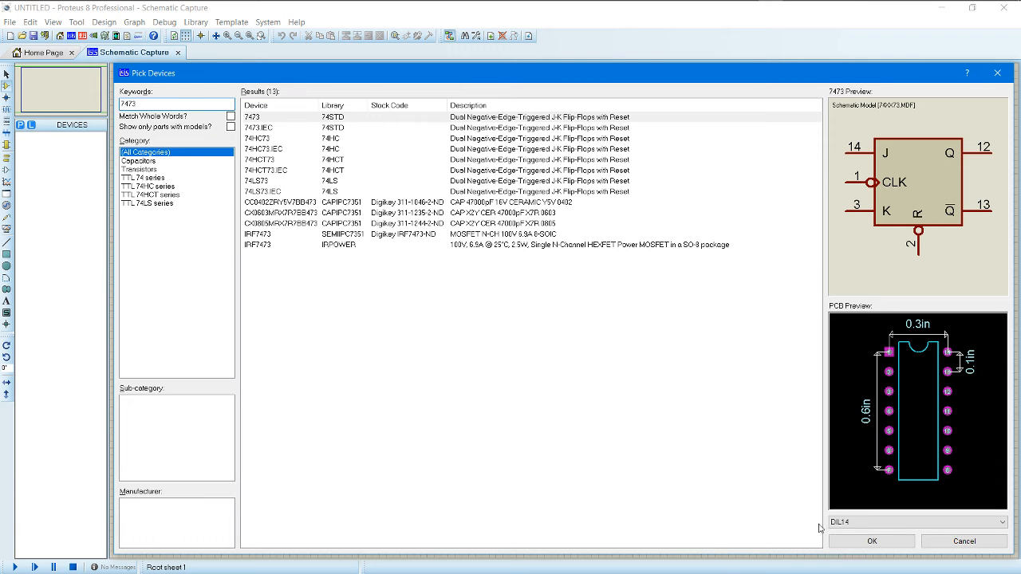
left_click(872, 541)
Step: Place three 7473 flip-flops side by side in a row across the upper part of the sheet
left_click(460, 226)
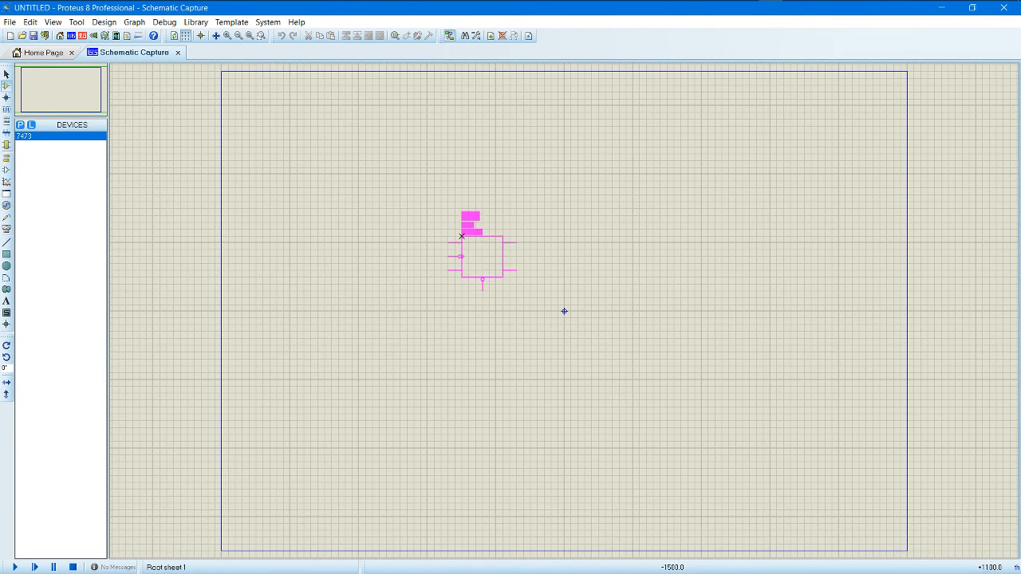
scroll(448, 221, "up", 2)
scroll(539, 281, "down", 1)
left_click(462, 261)
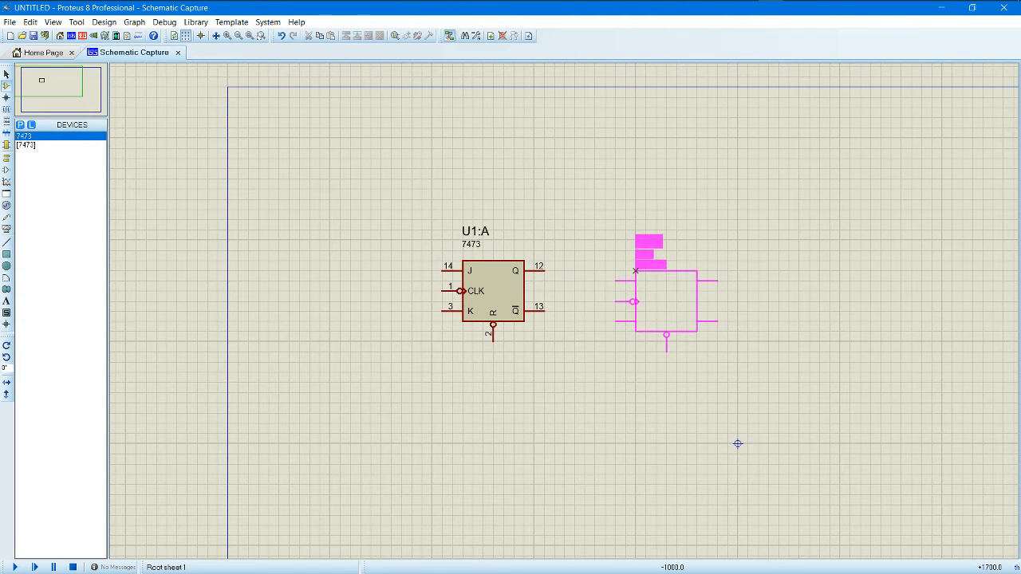
left_click(646, 261)
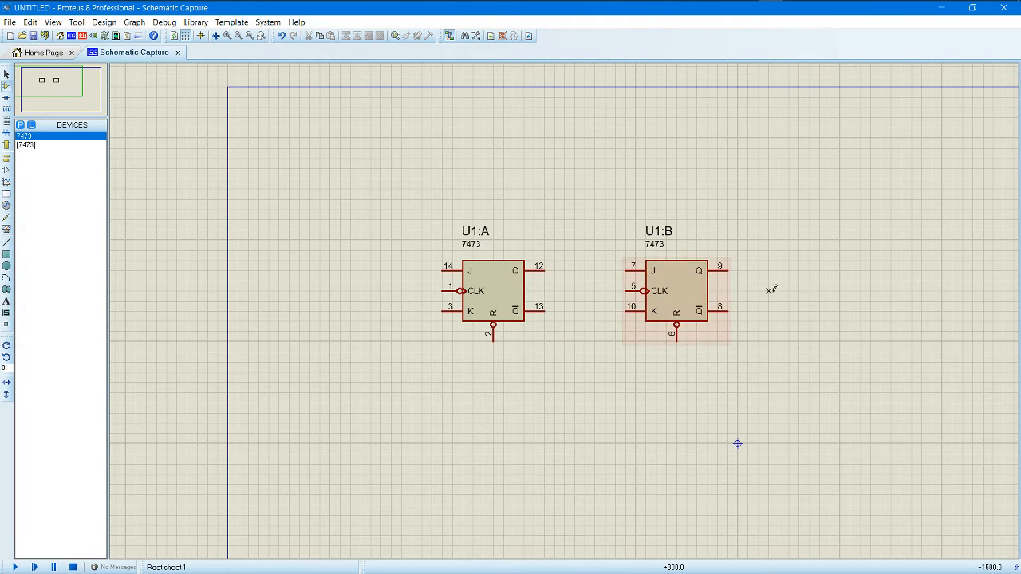
scroll(656, 332, "down", 1)
scroll(564, 309, "up", 1)
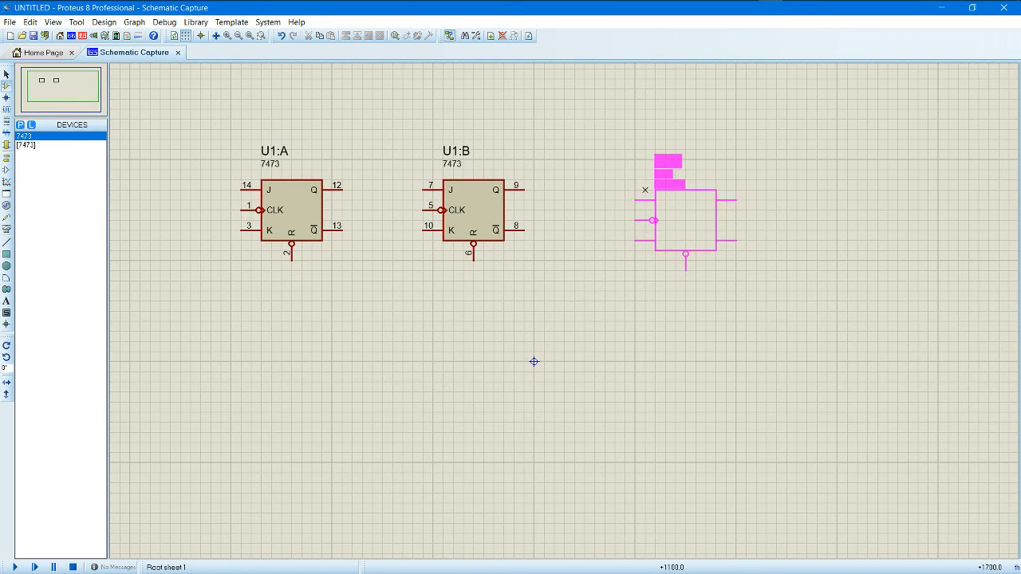
left_click(615, 181)
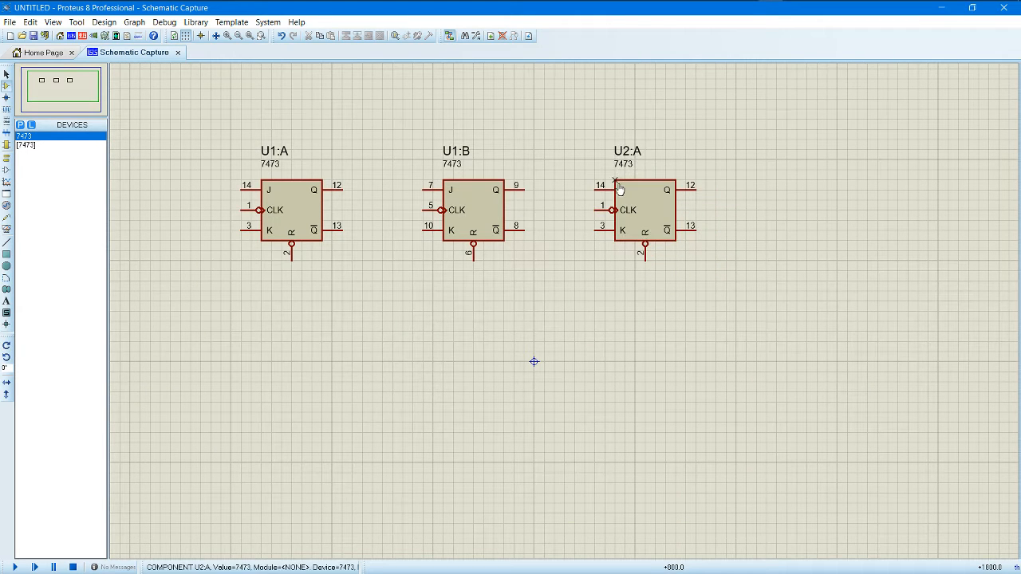
Step: Search the device library for "logic" and add LOGICSTATE to the device list
double_click(29, 136)
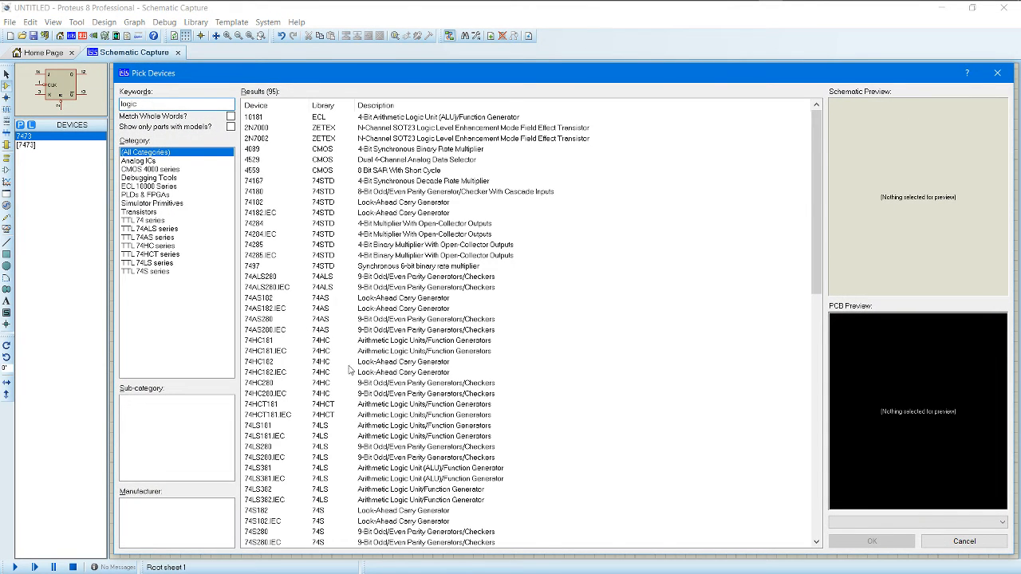
scroll(349, 370, "down", 14)
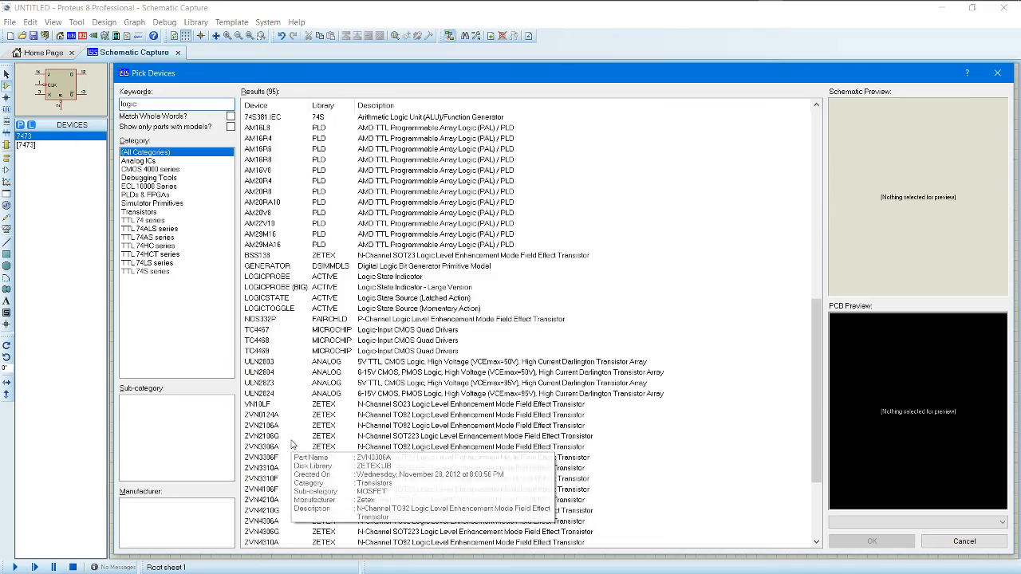
scroll(291, 444, "up", 4)
scroll(291, 444, "down", 8)
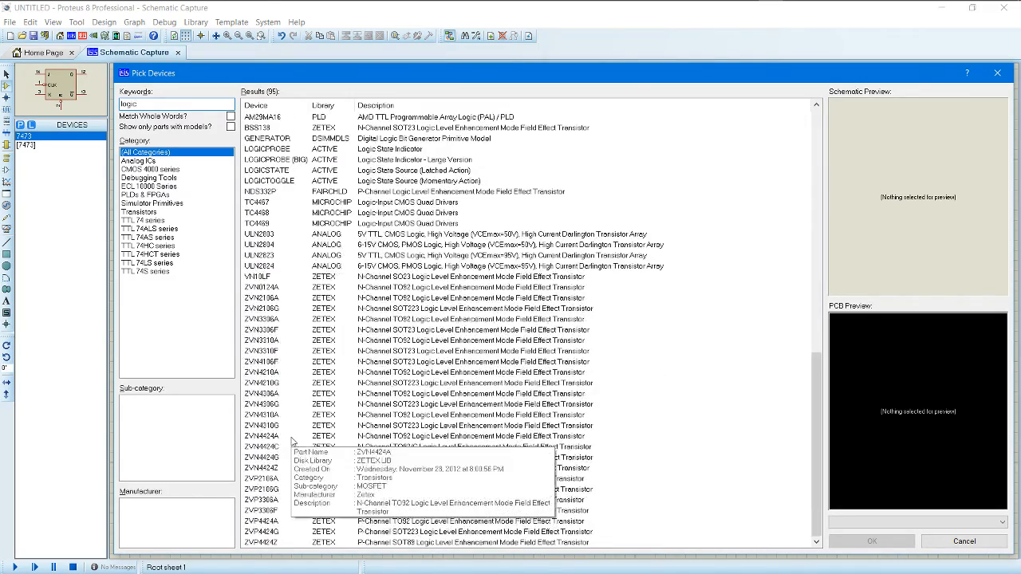
scroll(291, 437, "up", 14)
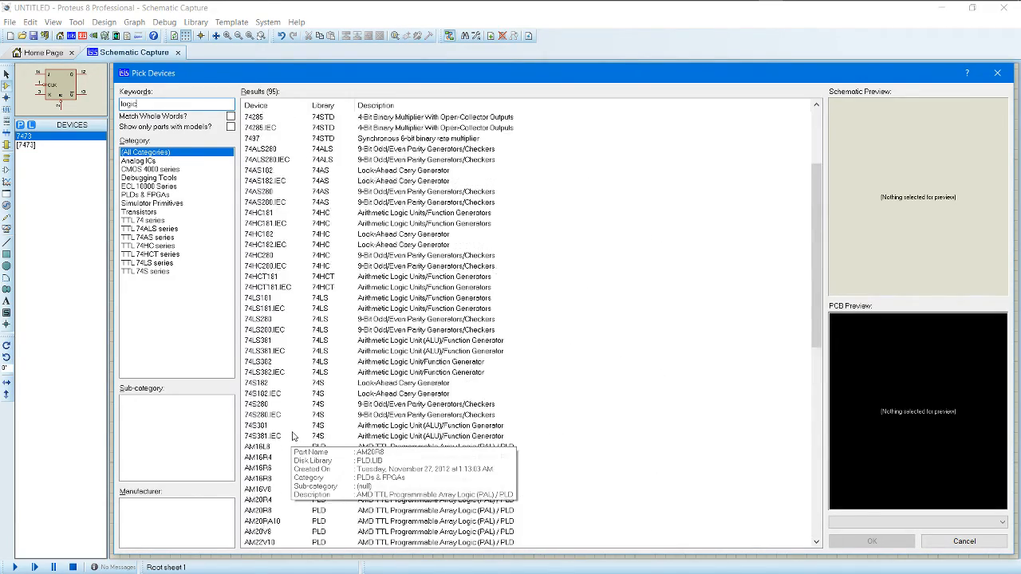
scroll(292, 437, "down", 3)
scroll(292, 437, "down", 2)
left_click(301, 468)
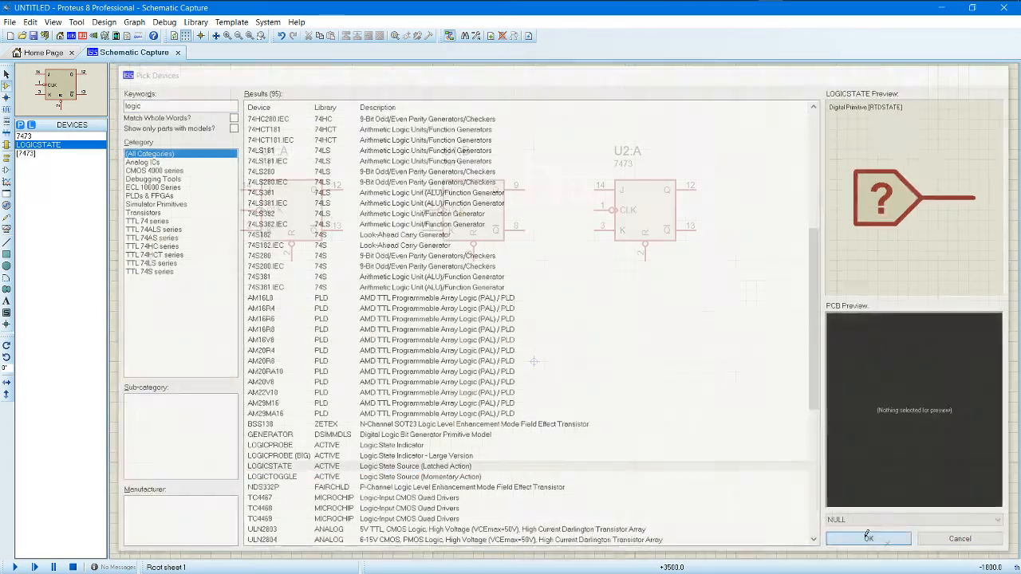
left_click(892, 548)
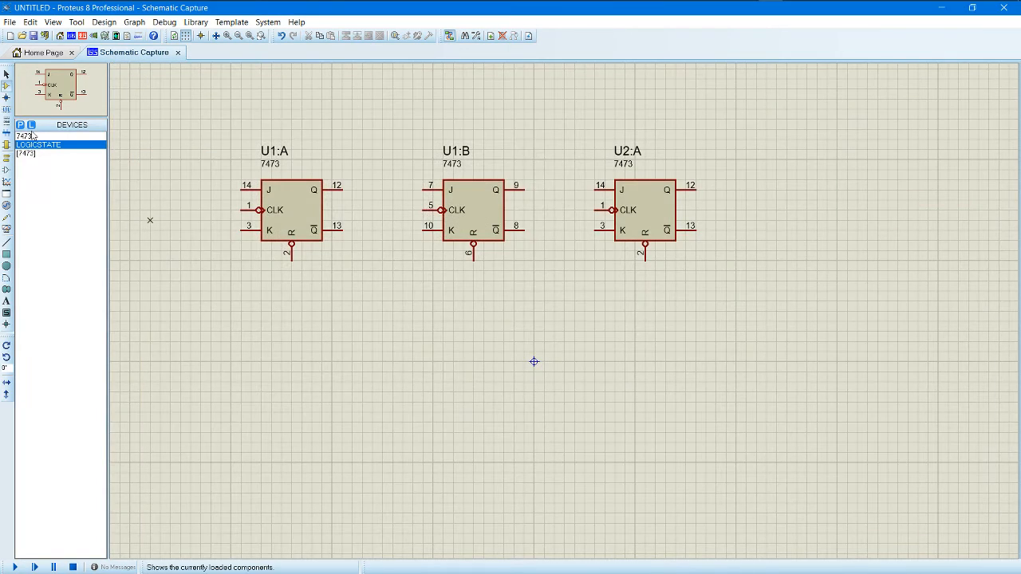
Step: Search the device library for "logic" again and add LOGICPROBE (BIG) to the device list
left_click(20, 125)
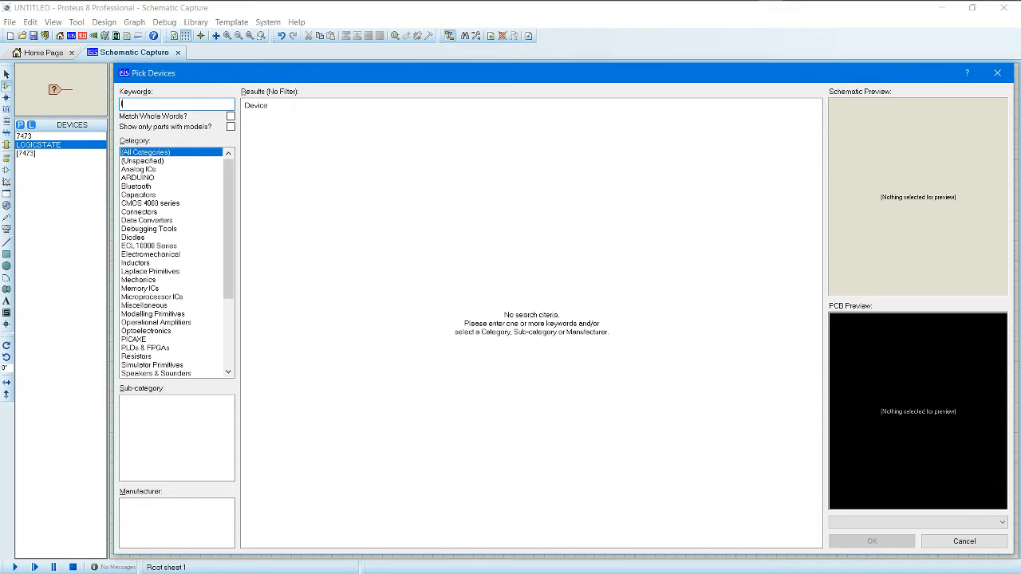
type("logiv")
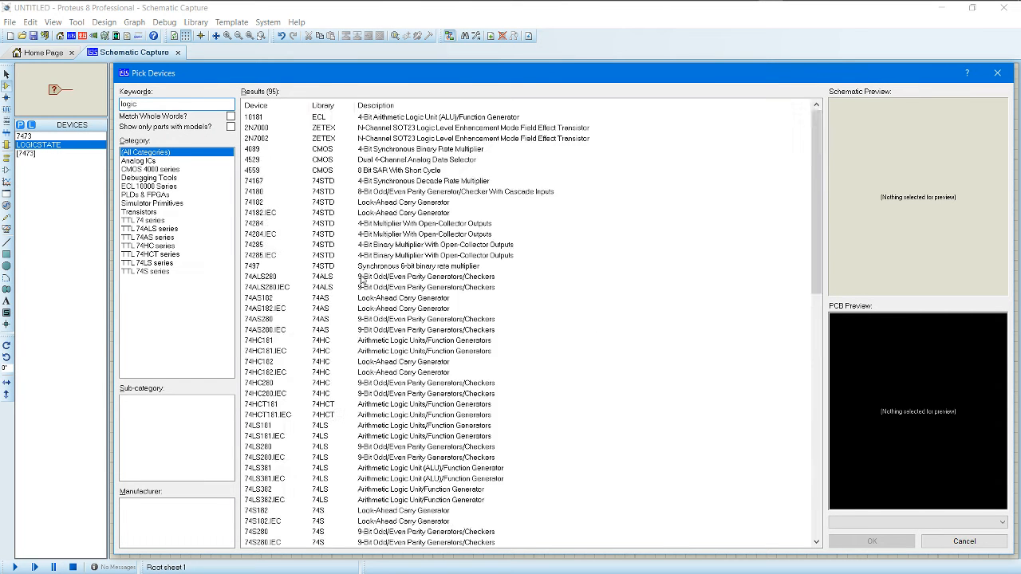
scroll(355, 287, "down", 10)
left_click(298, 292)
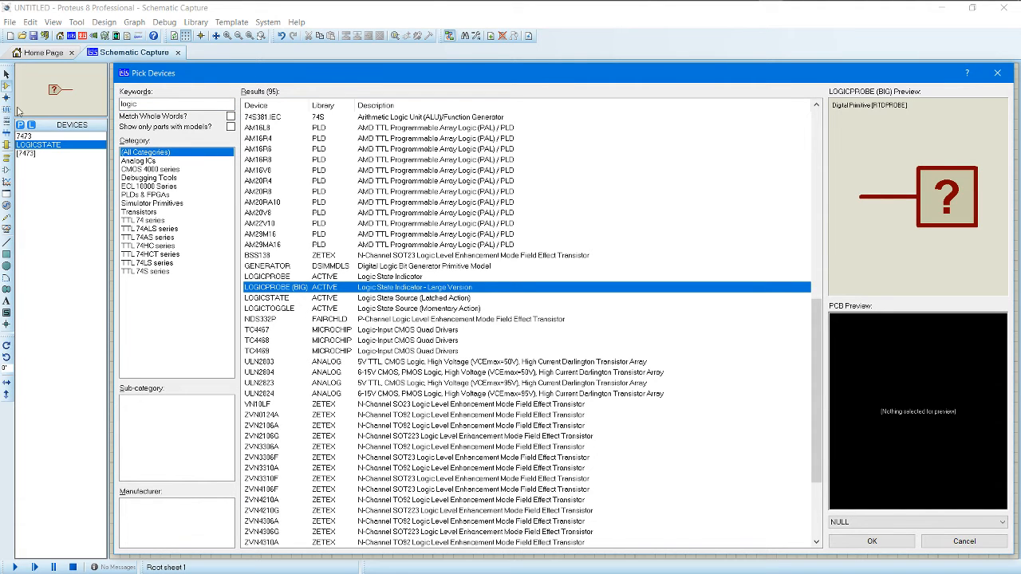
left_click(873, 541)
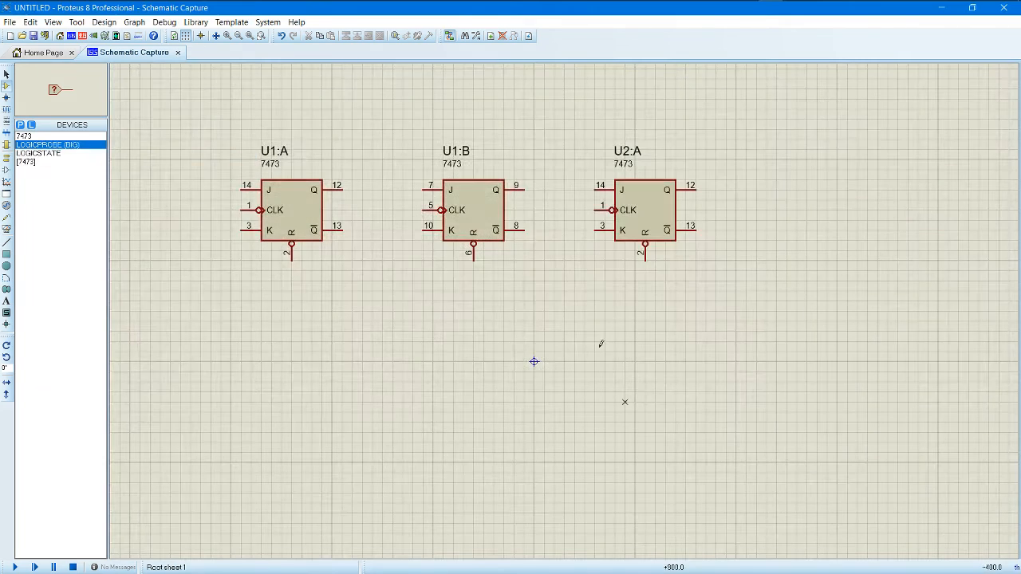
Step: Place three LOGICPROBE (BIG) indicators in a row above the flip-flops, one for each flip-flop
scroll(700, 273, "down", 1)
scroll(565, 305, "up", 1)
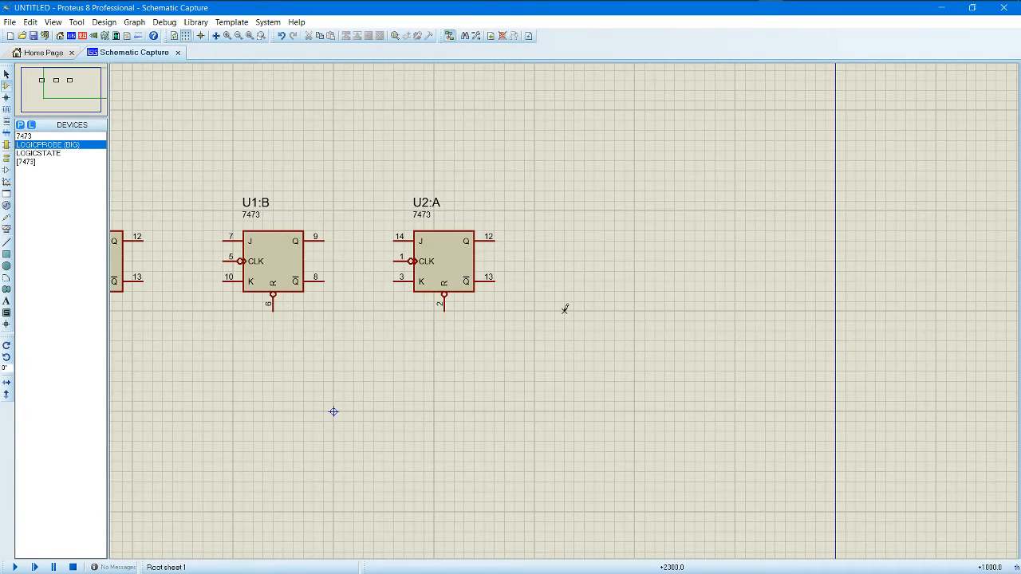
scroll(533, 306, "down", 2)
scroll(565, 309, "up", 1)
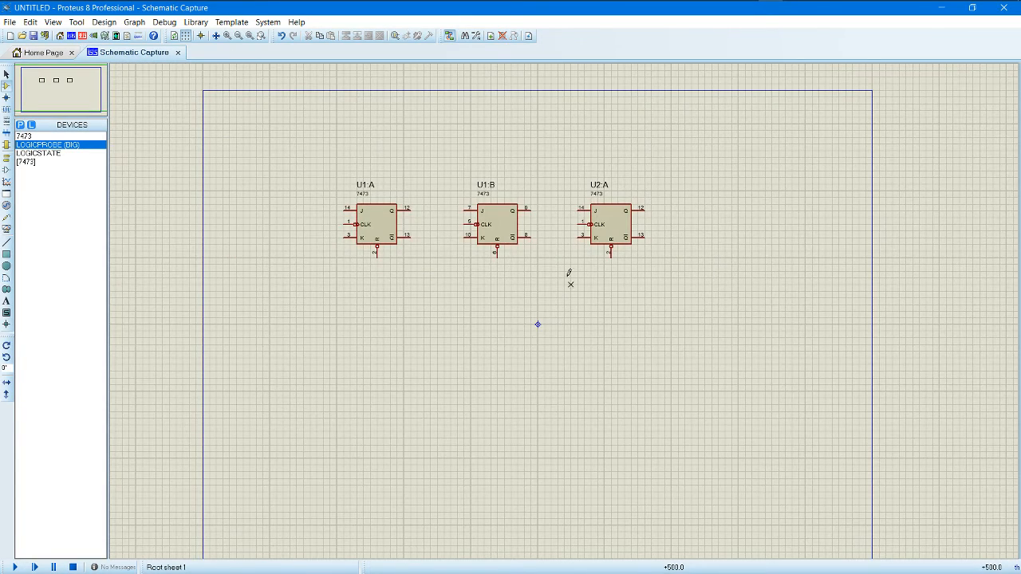
left_click(397, 111)
left_click(397, 104)
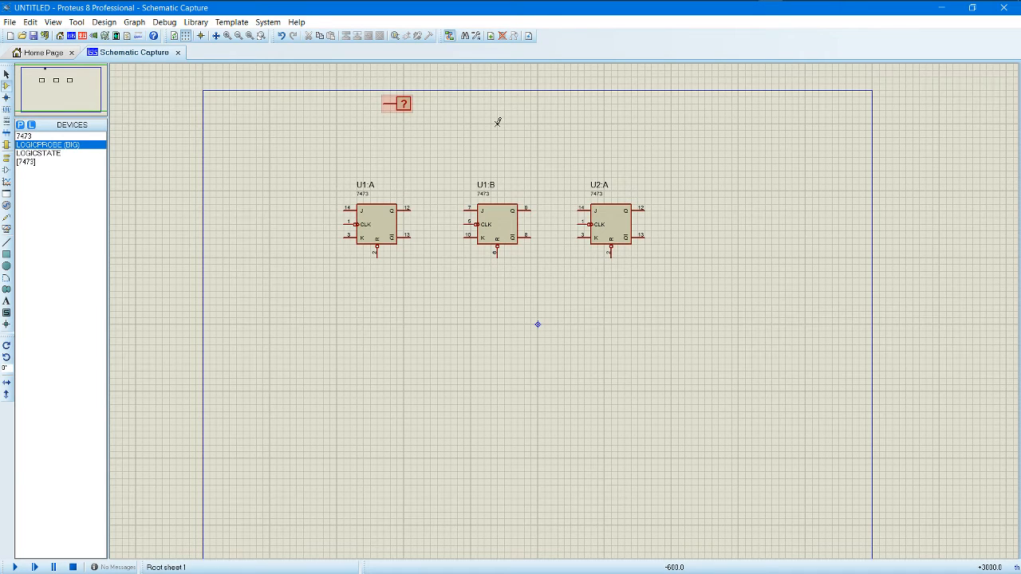
left_click(511, 104)
left_click(512, 104)
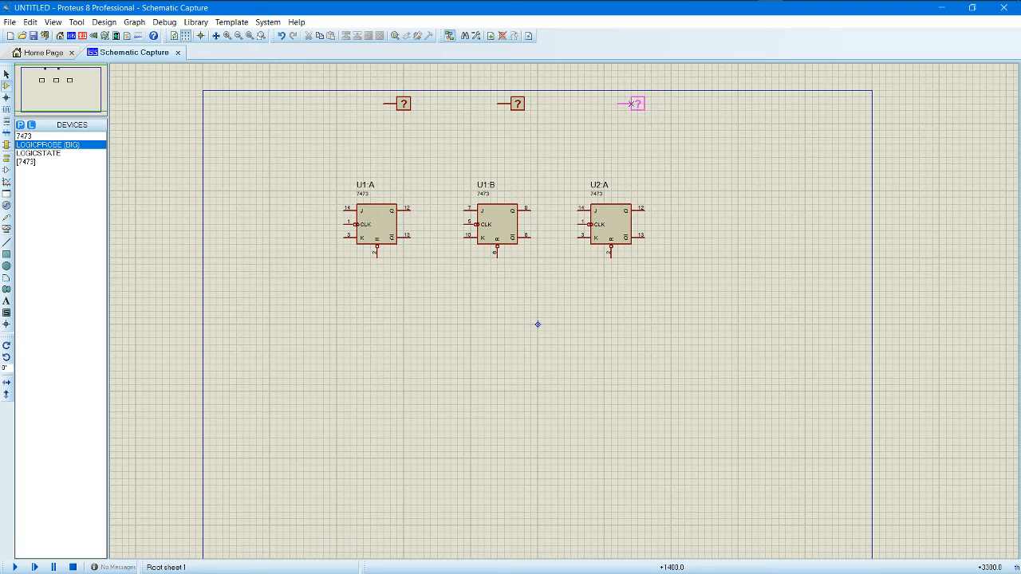
left_click(637, 104)
Step: Wire the inverted Q output of the first and second flip-flops to the CLK input of the following flip-flop
scroll(336, 209, "up", 1)
scroll(409, 236, "up", 1)
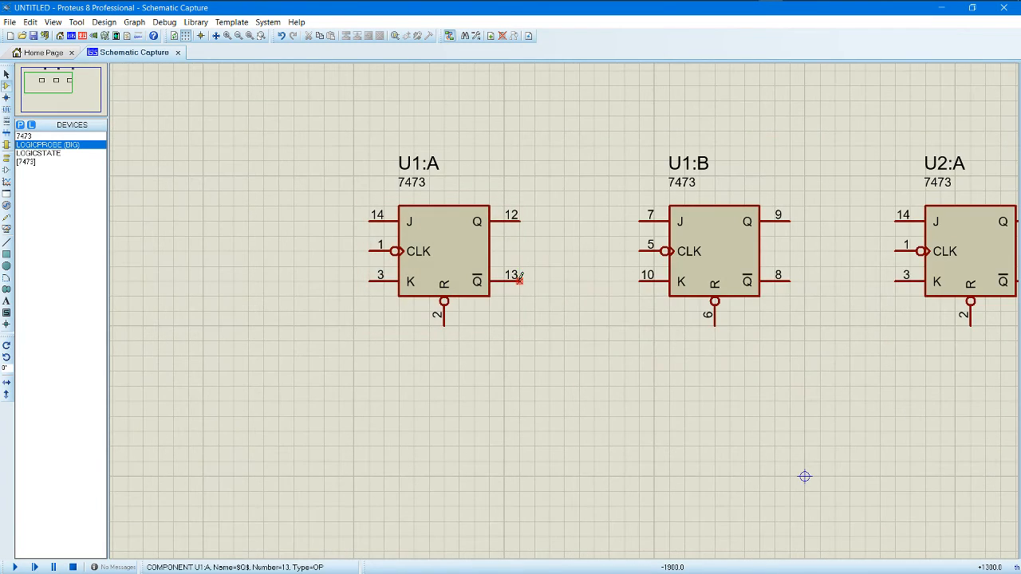
left_click(519, 278)
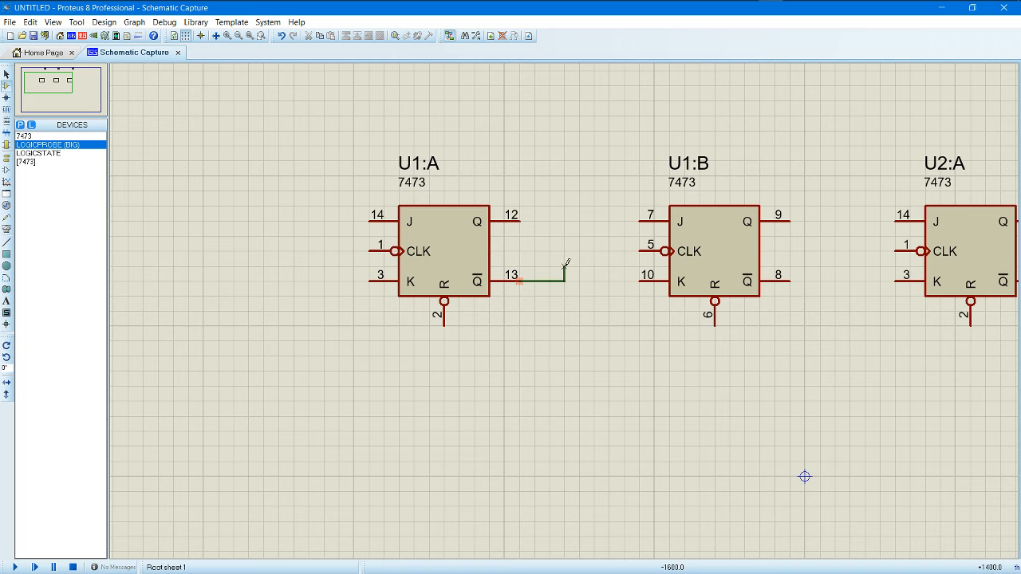
left_click(639, 251)
scroll(714, 310, "down", 1)
scroll(715, 310, "up", 1)
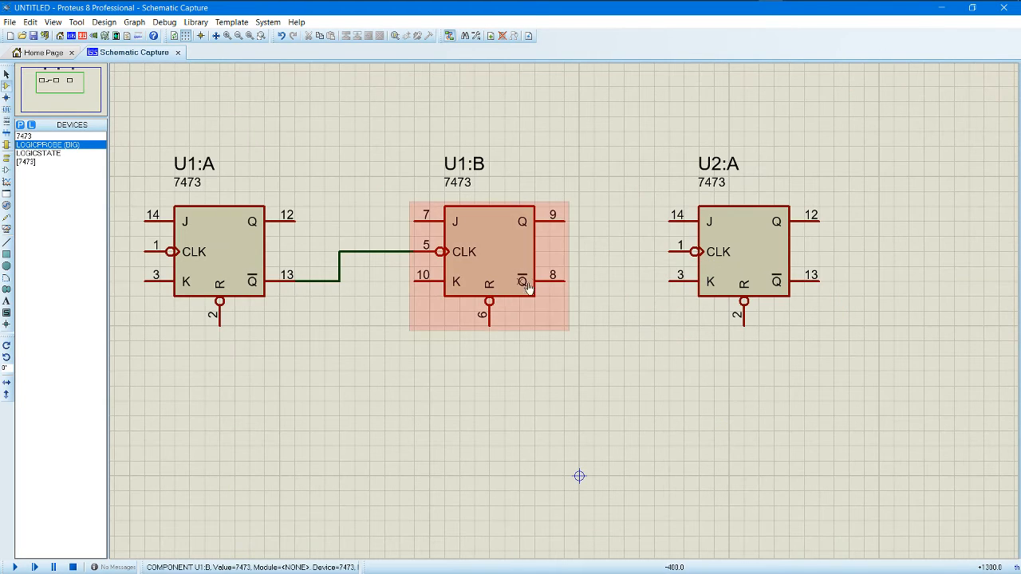
left_click(564, 280)
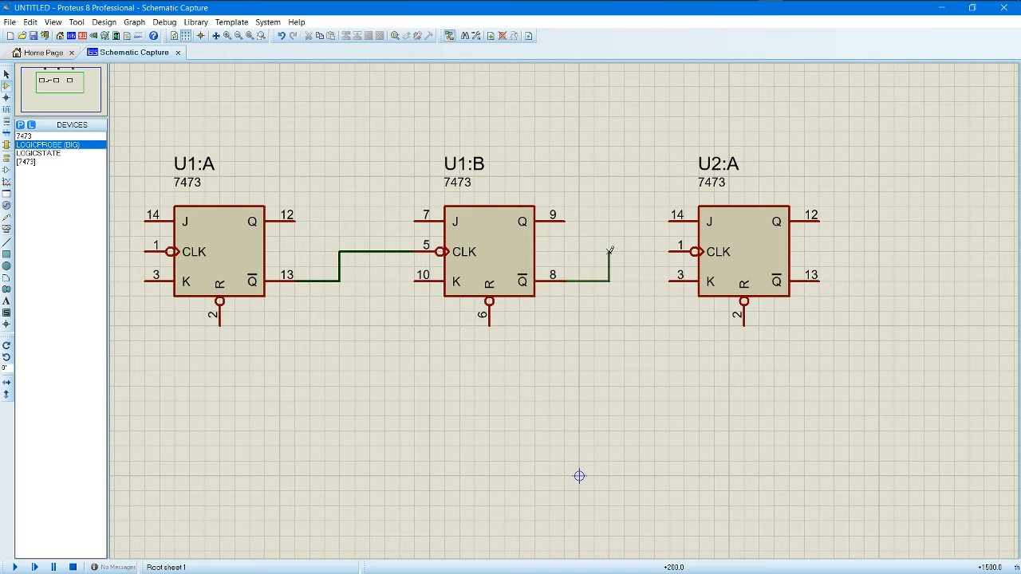
left_click(670, 252)
Step: Place a LOGICSTATE source to the left of the first flip-flop, level with its J input
scroll(485, 302, "down", 1)
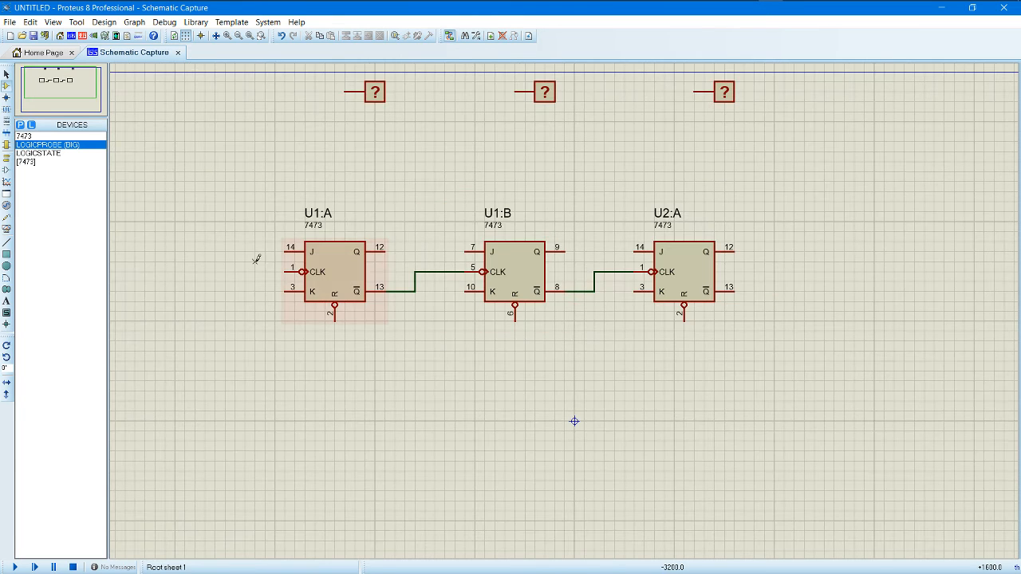
left_click(44, 153)
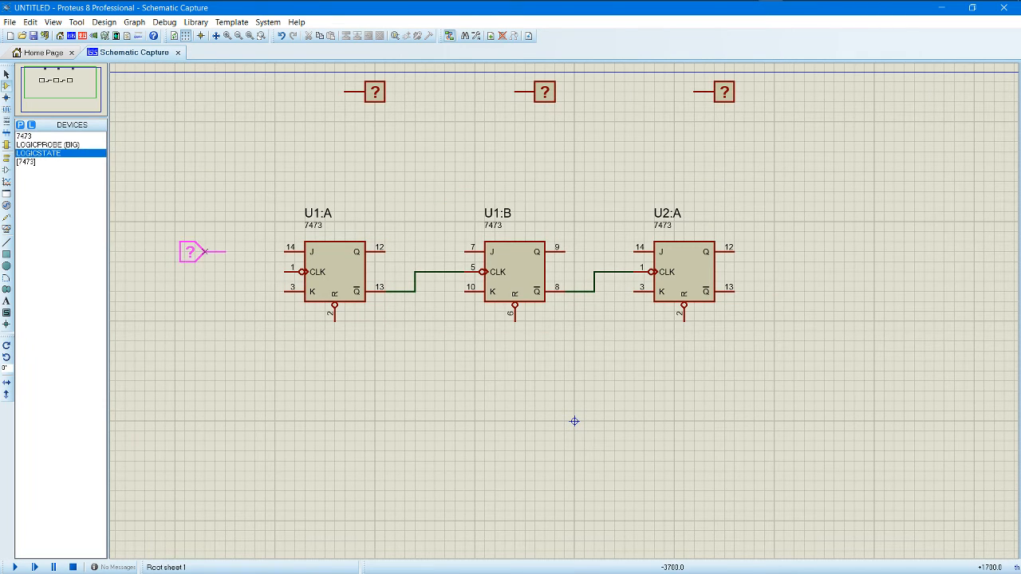
left_click(184, 255)
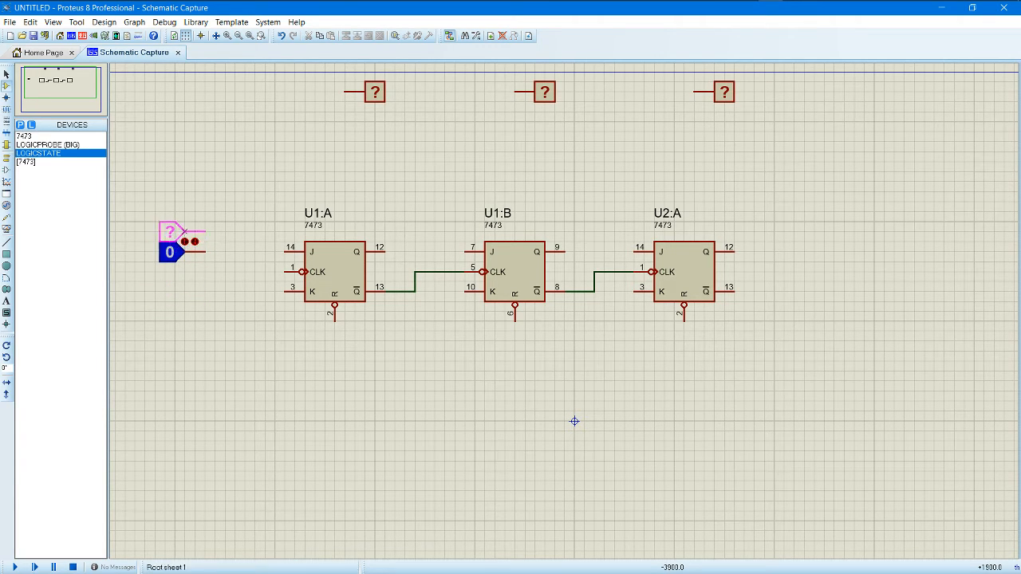
left_click_drag(182, 240, 337, 240)
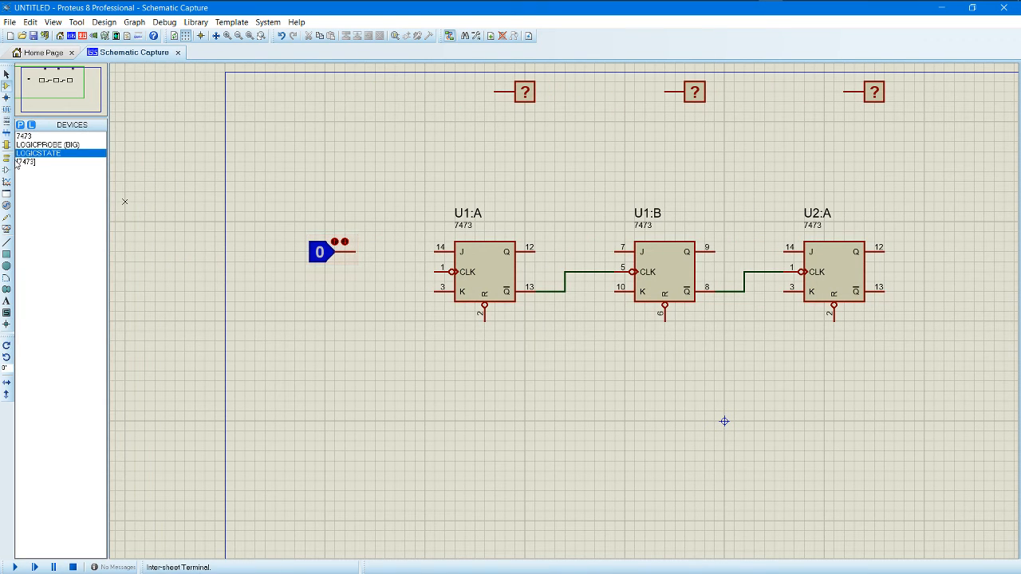
Step: Place a CLOCK source below the logic state and wire its output to the first flip-flop's CLK input
left_click(20, 125)
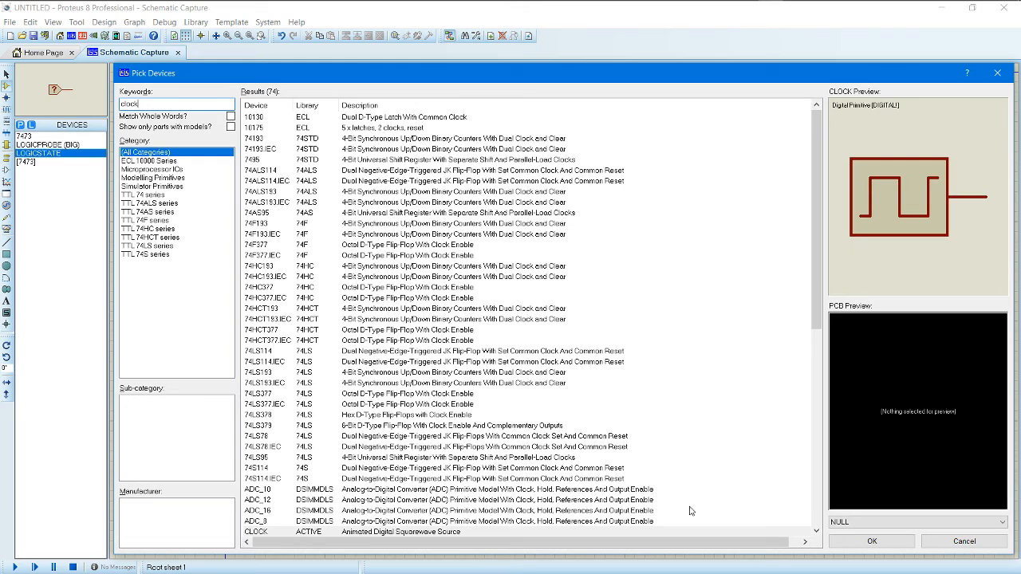
left_click(872, 541)
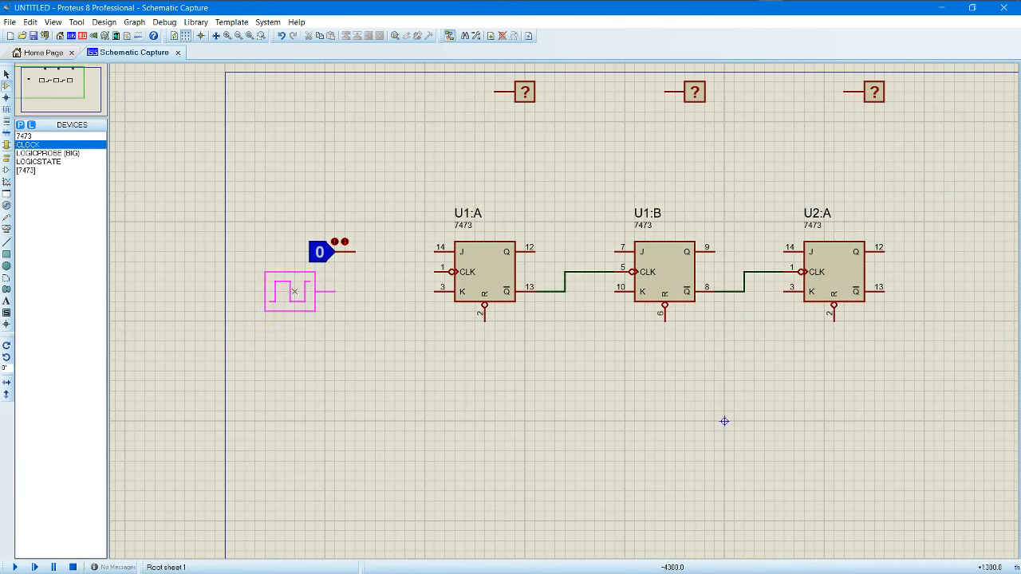
left_click(290, 292)
left_click(335, 292)
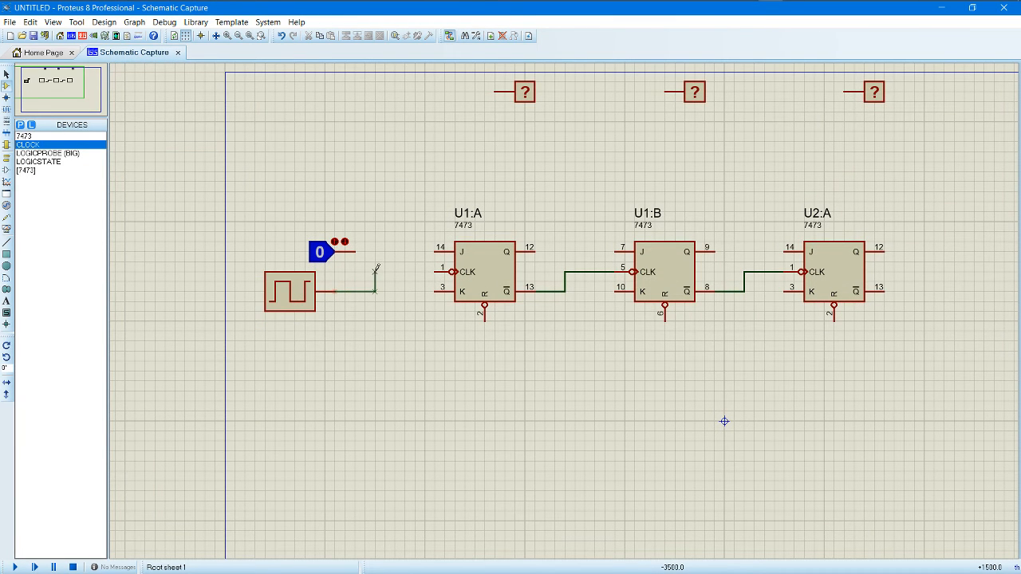
left_click(435, 272)
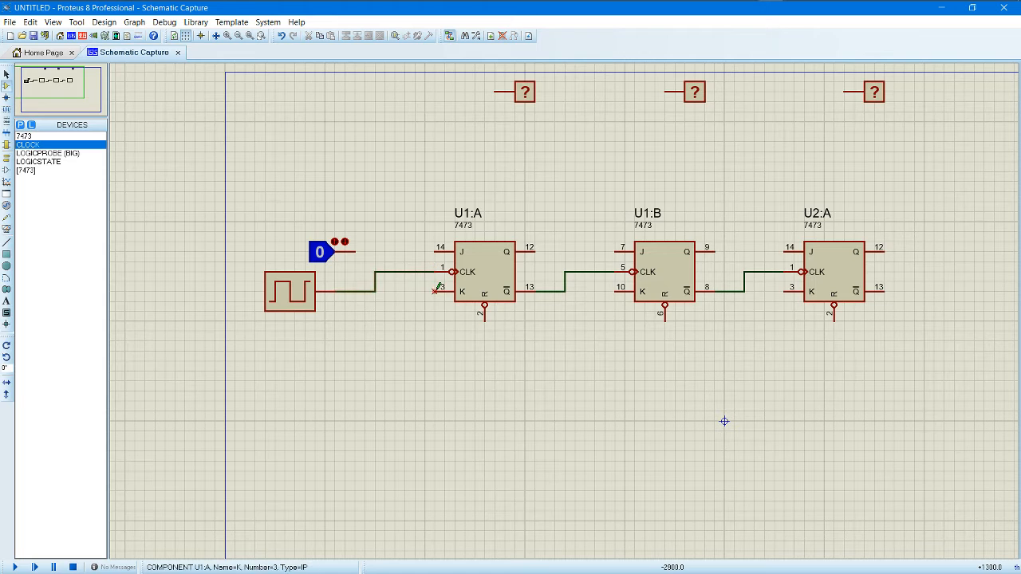
Step: Wire both the J and K inputs of the first flip-flop U1:A to the logic state output
left_click(425, 291)
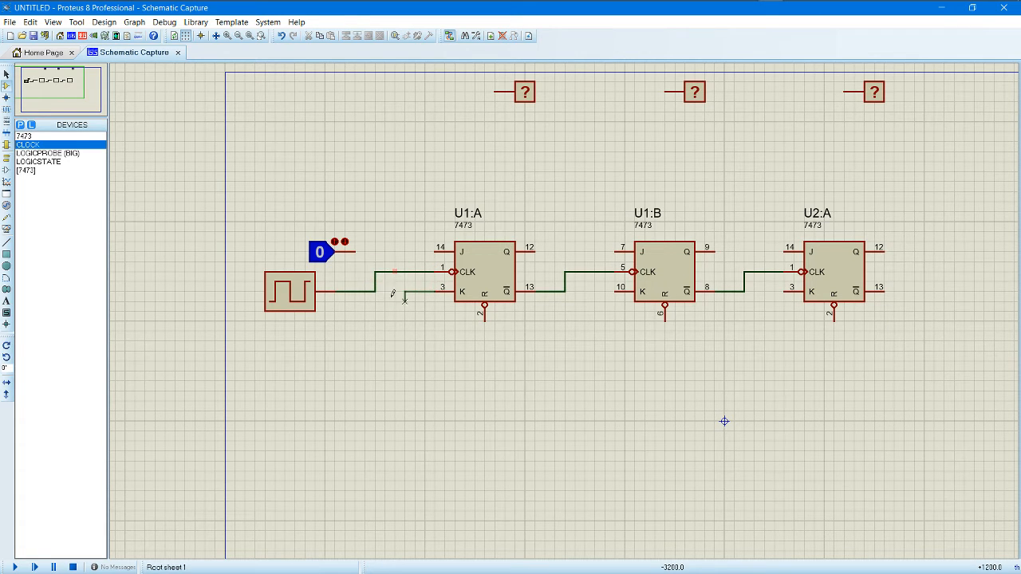
left_click(355, 252)
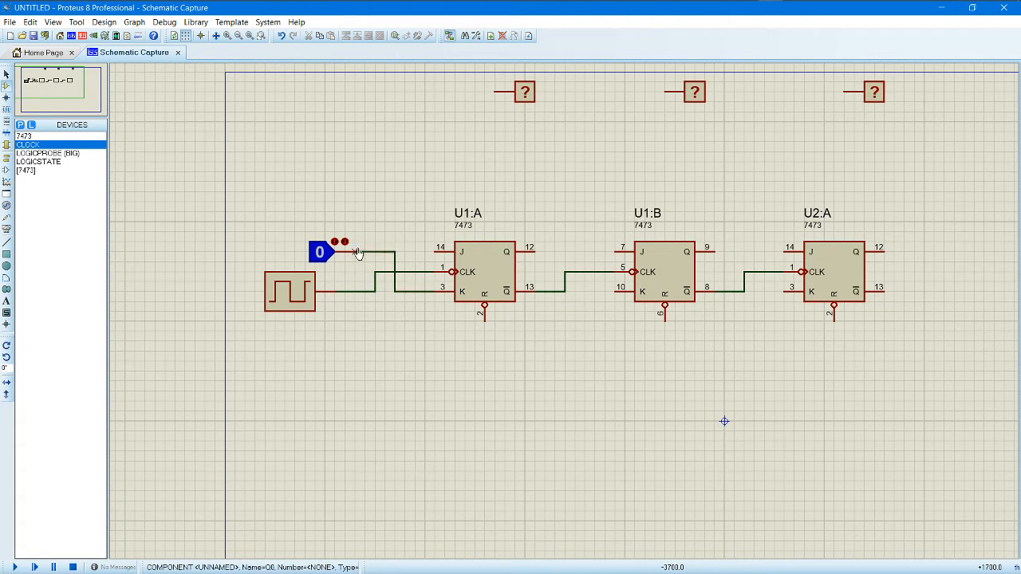
left_click(436, 251)
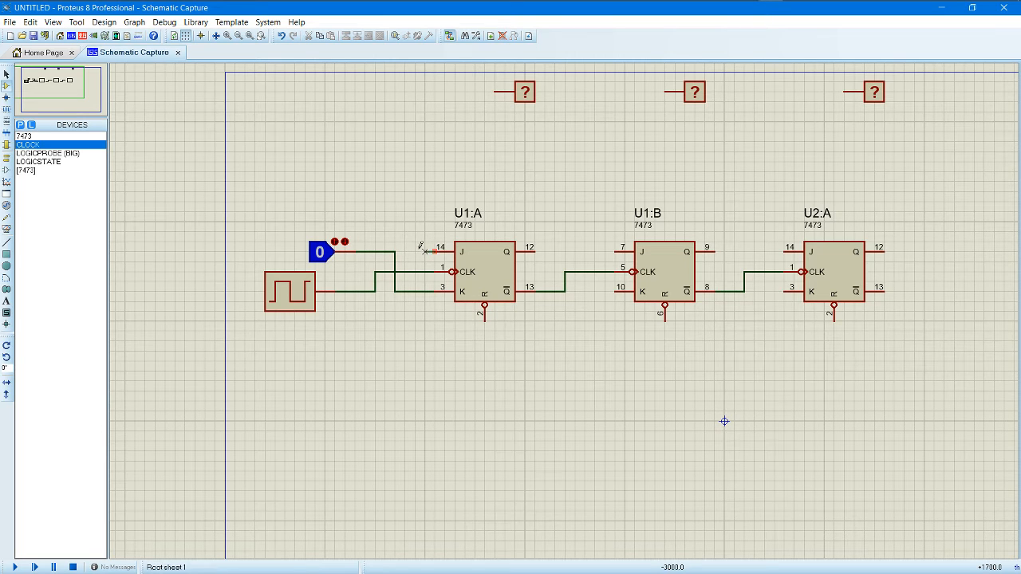
left_click(394, 252)
Step: Route the logic state line over the first flip-flop to both the J and K inputs of U1:B
left_click(395, 251)
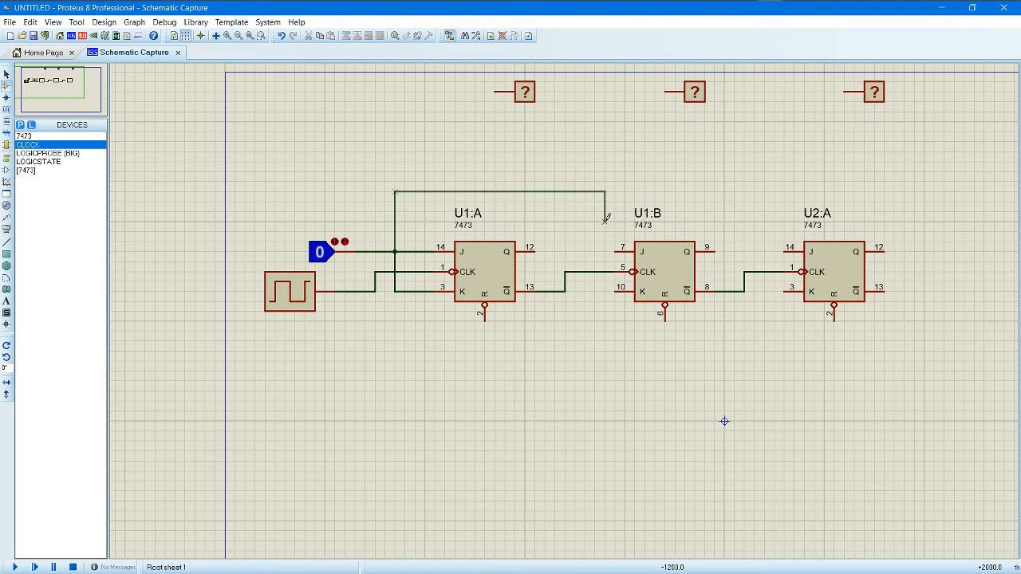
left_click(619, 287)
left_click(622, 252)
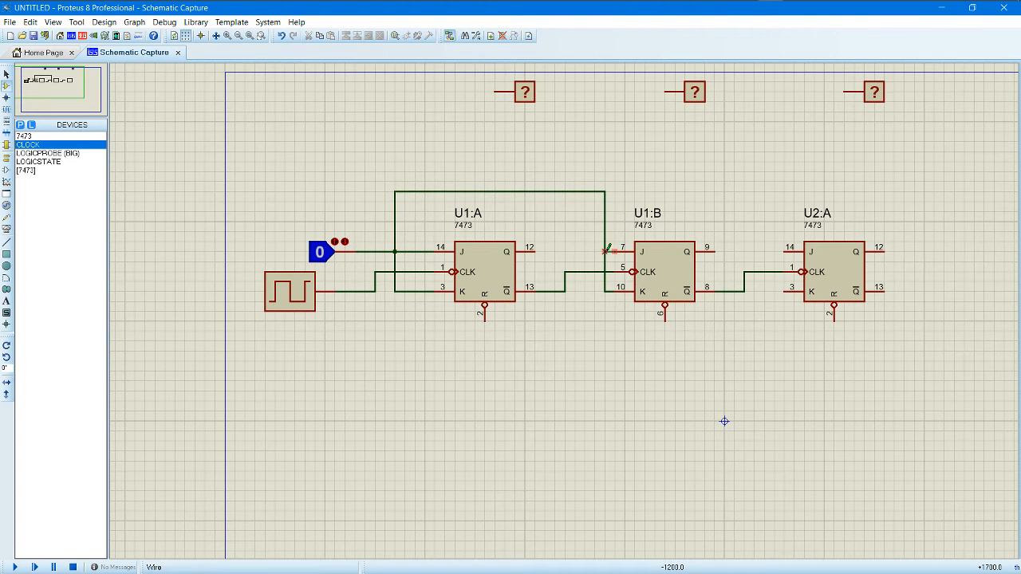
left_click(605, 253)
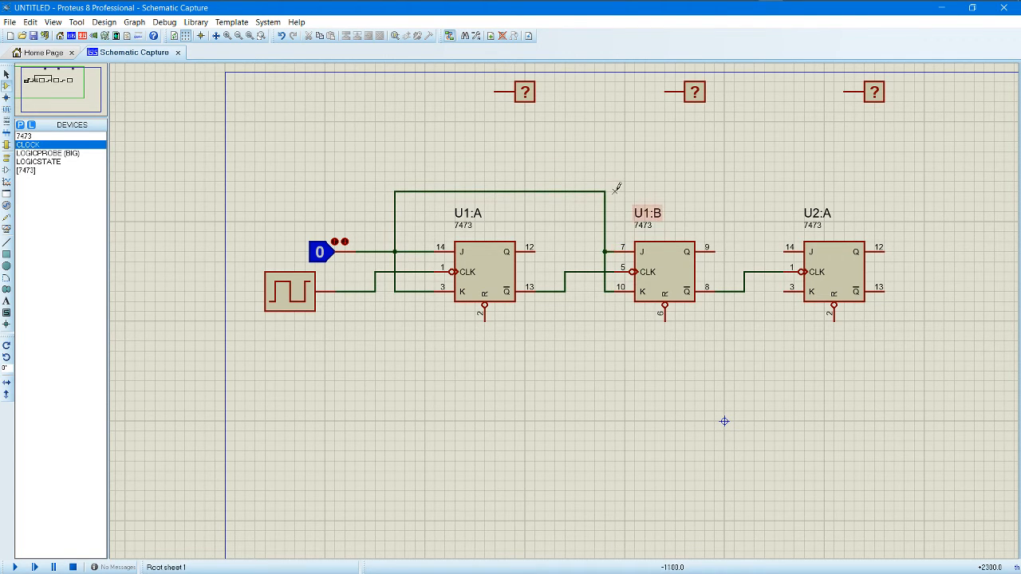
Step: Extend the shared logic state line over U1:B to both the K and J inputs of the third flip-flop U2:A
left_click(781, 248)
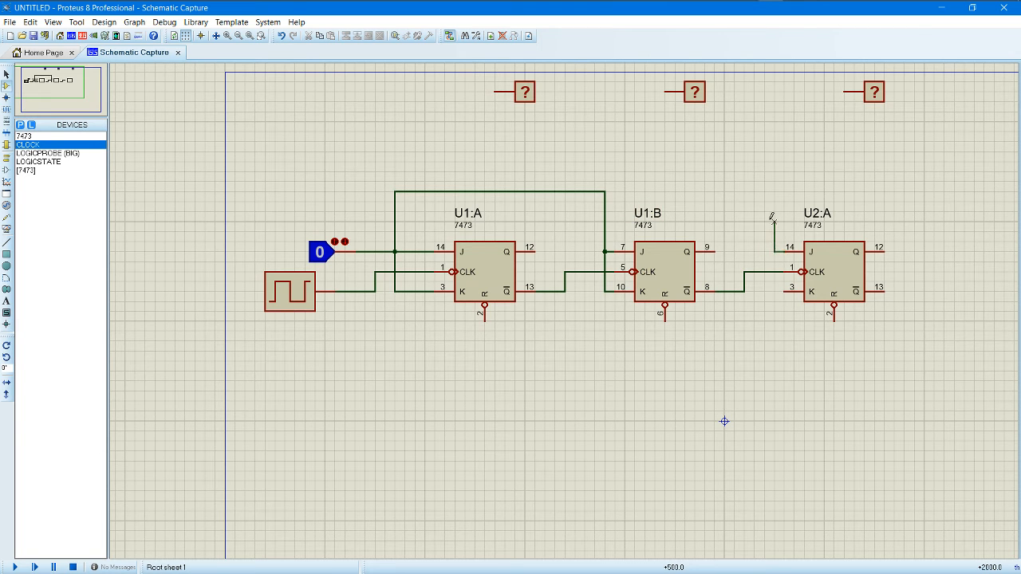
left_click(784, 290)
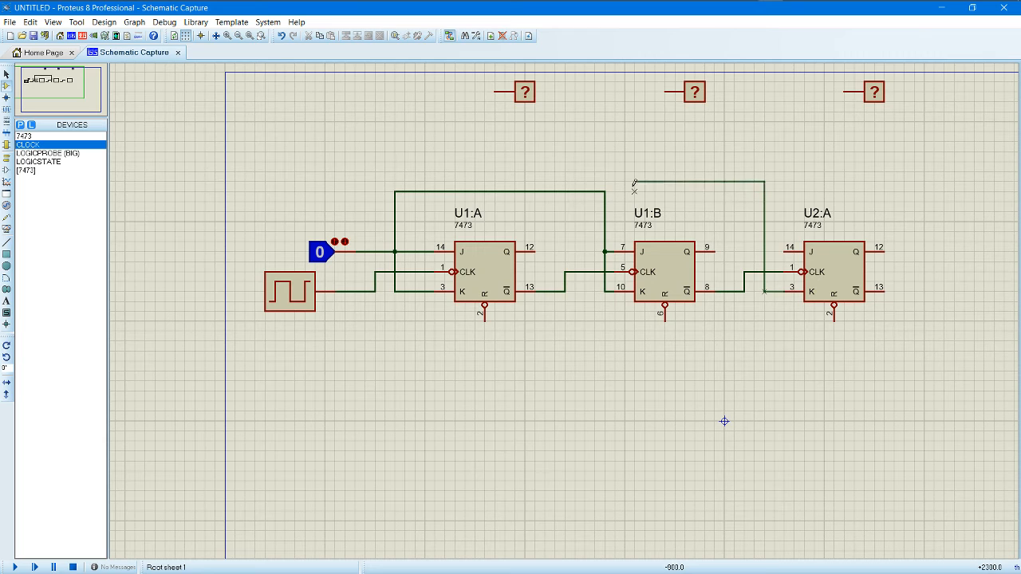
left_click(605, 192)
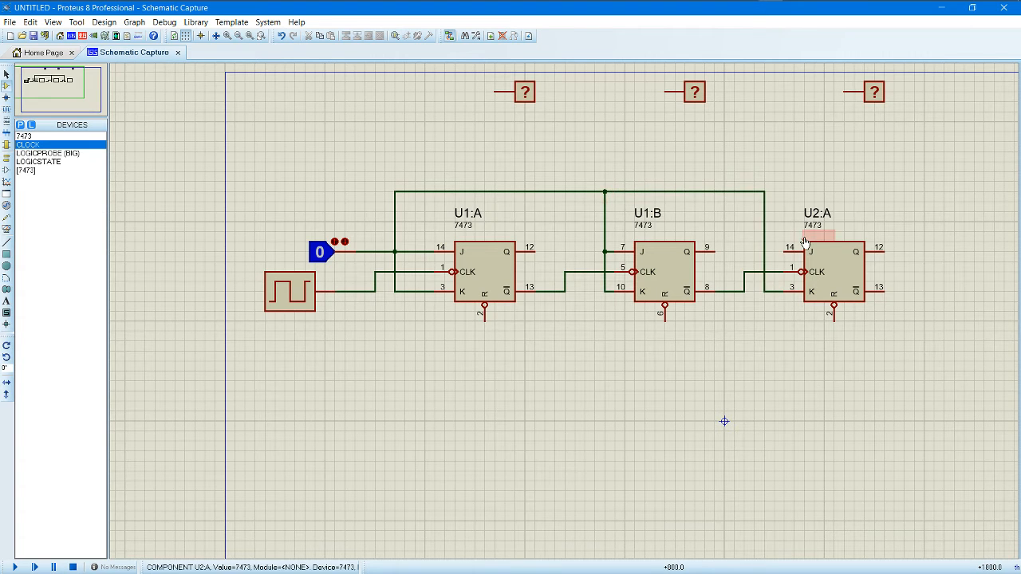
left_click(773, 250)
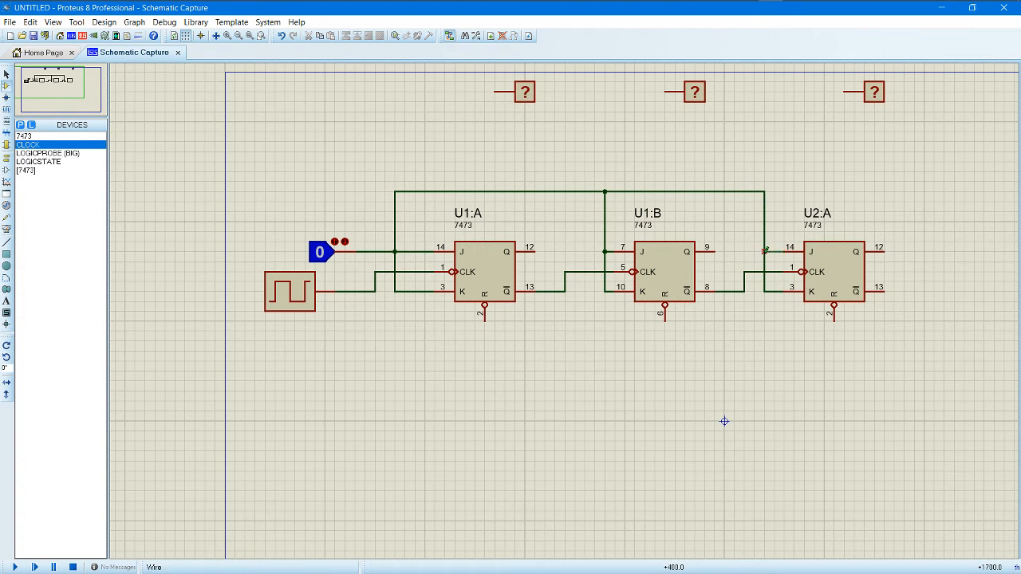
left_click(764, 251)
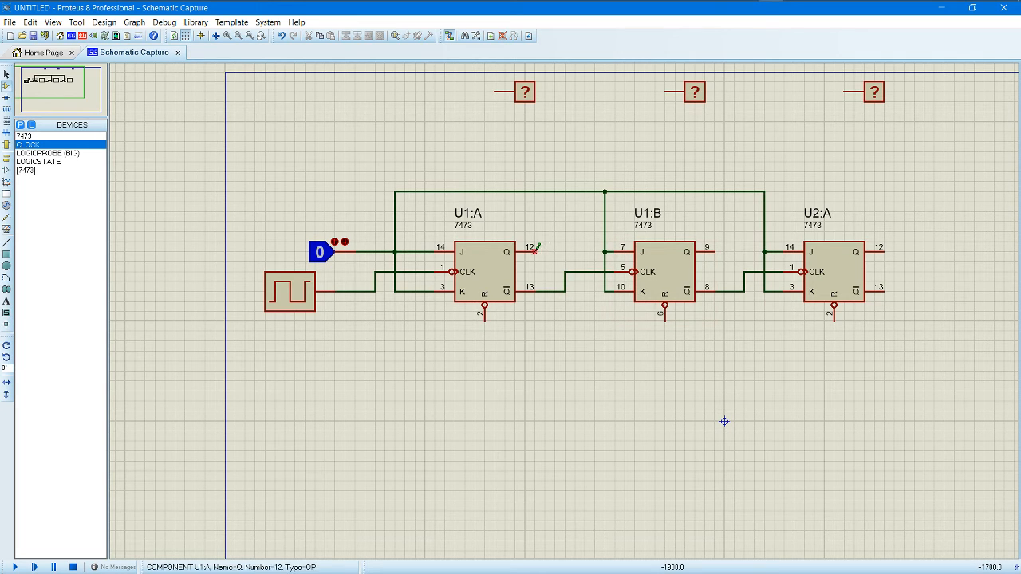
Step: Wire the Q output of each of the three flip-flops to the logic probe above it
left_click(535, 250)
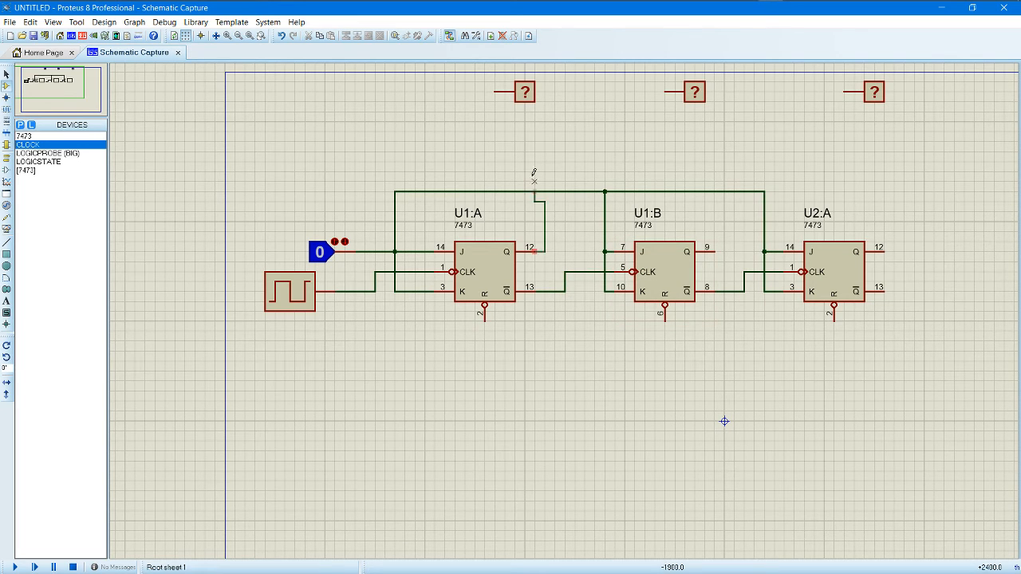
left_click(544, 131)
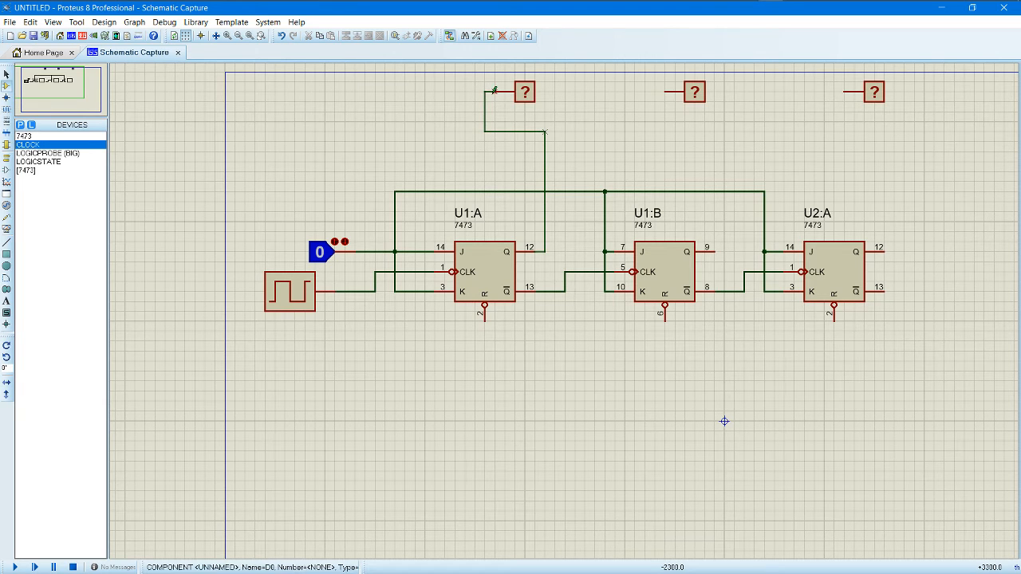
left_click(491, 93)
left_click(717, 251)
left_click(704, 201)
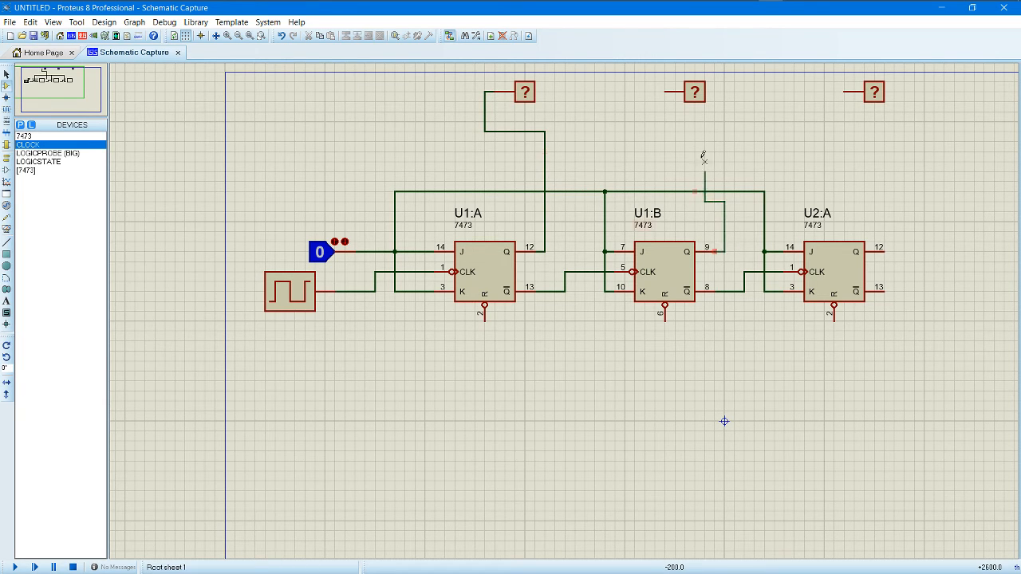
left_click(704, 112)
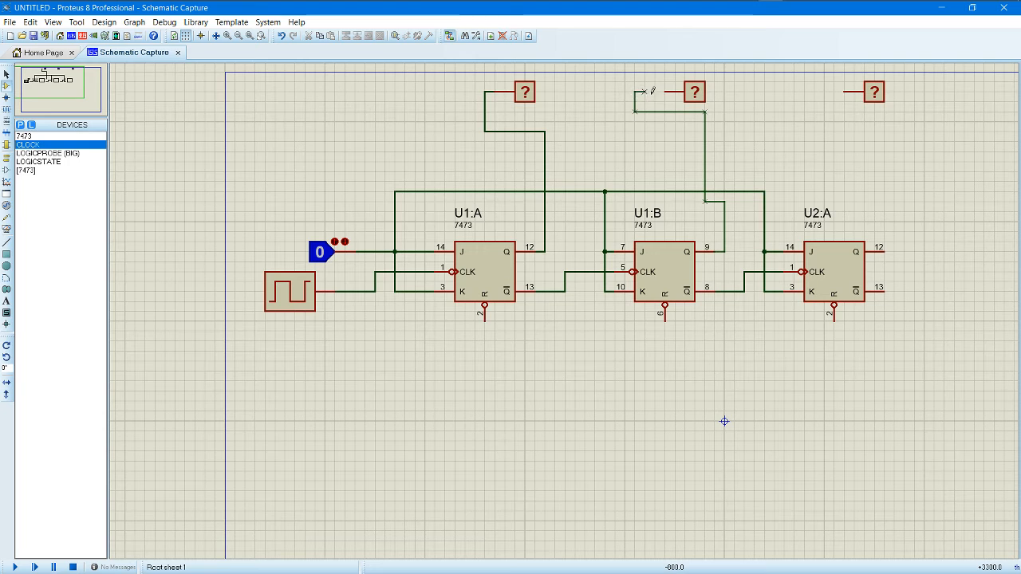
left_click(664, 92)
left_click(885, 251)
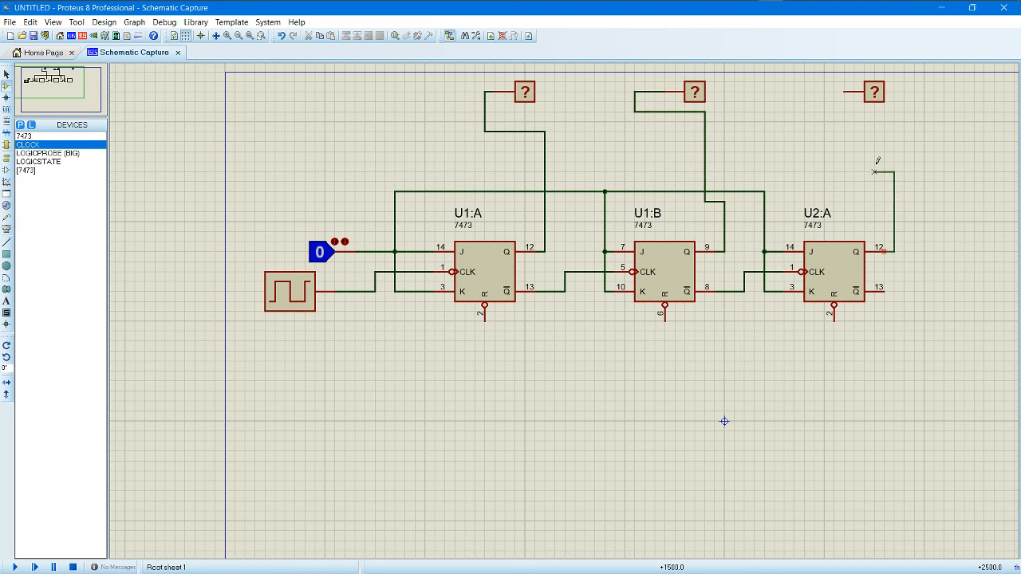
left_click(893, 152)
left_click(784, 92)
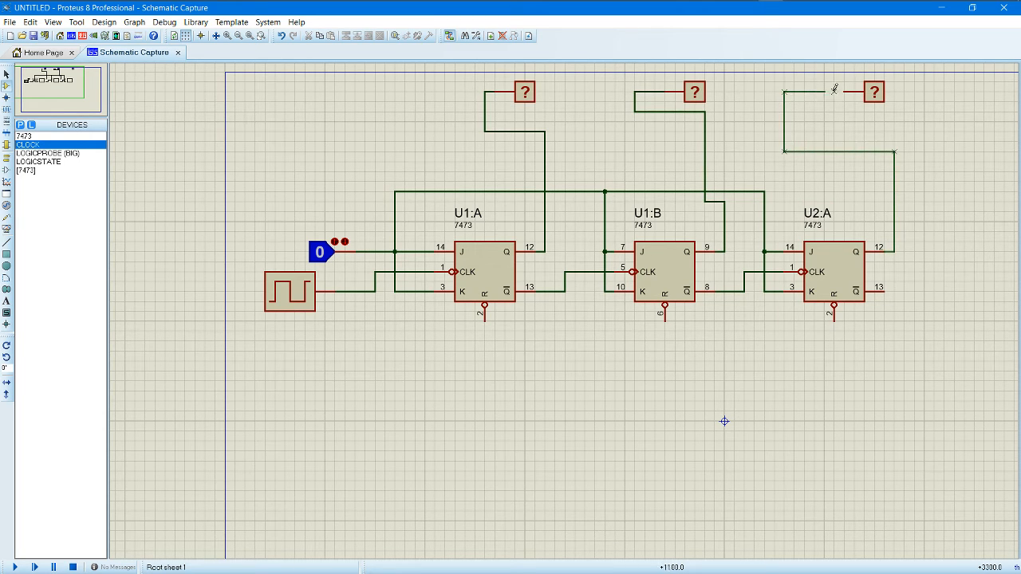
left_click(844, 92)
Step: Connect the R reset pins of all three flip-flops with a common line running below them
scroll(812, 368, "down", 1)
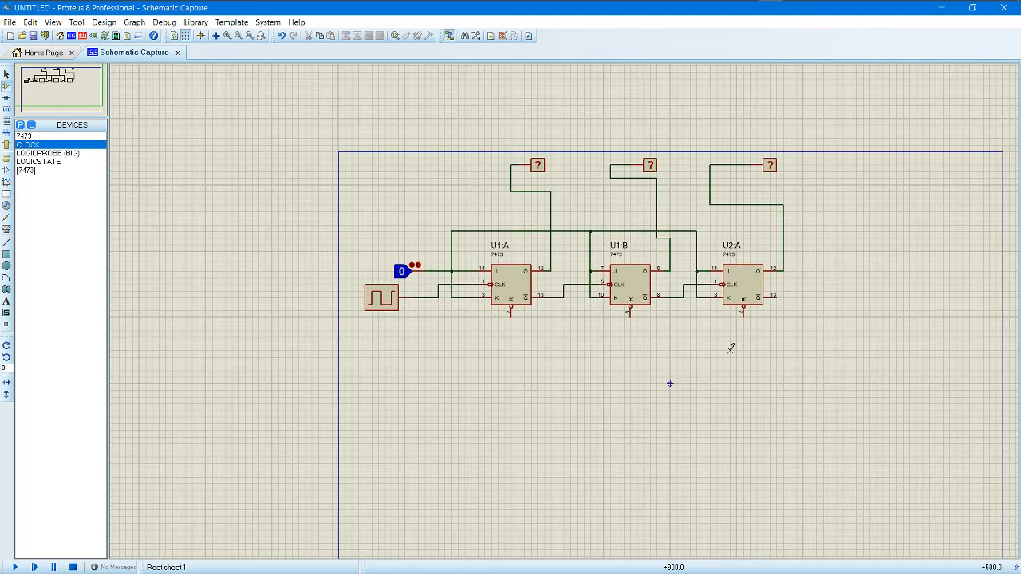
scroll(729, 346, "up", 1)
scroll(387, 302, "up", 1)
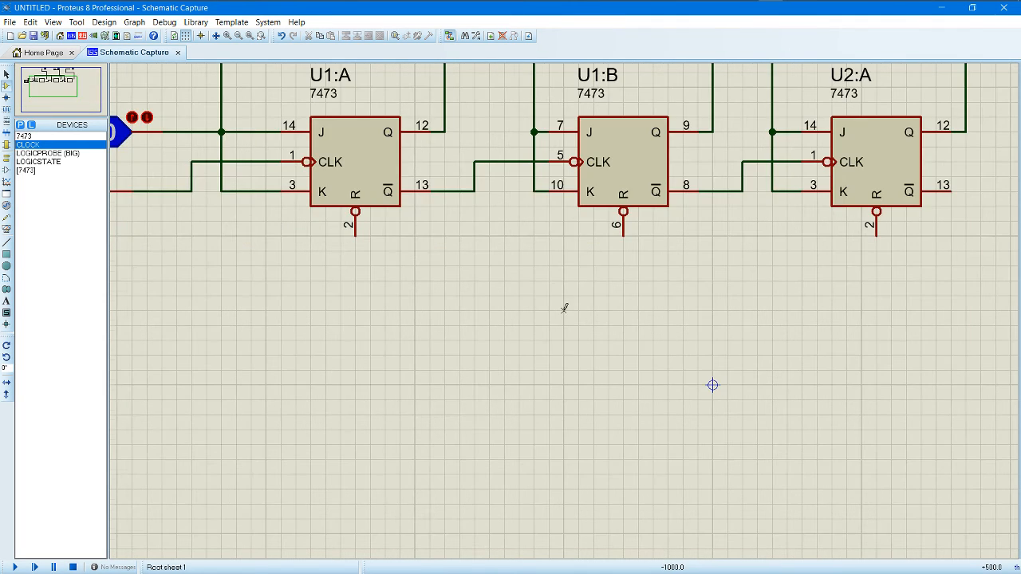
scroll(682, 292, "down", 1)
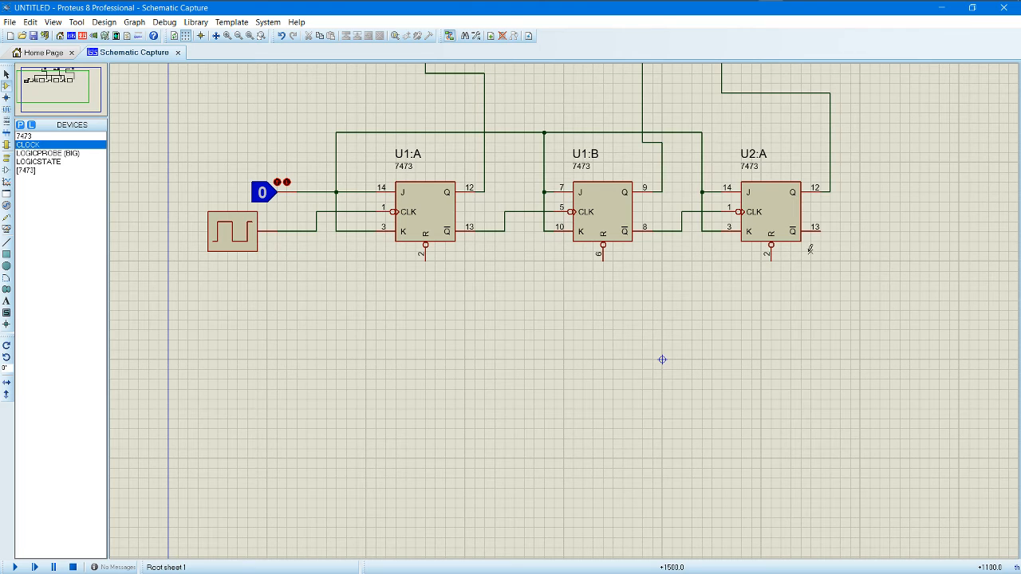
scroll(810, 250, "down", 1)
scroll(658, 281, "up", 1)
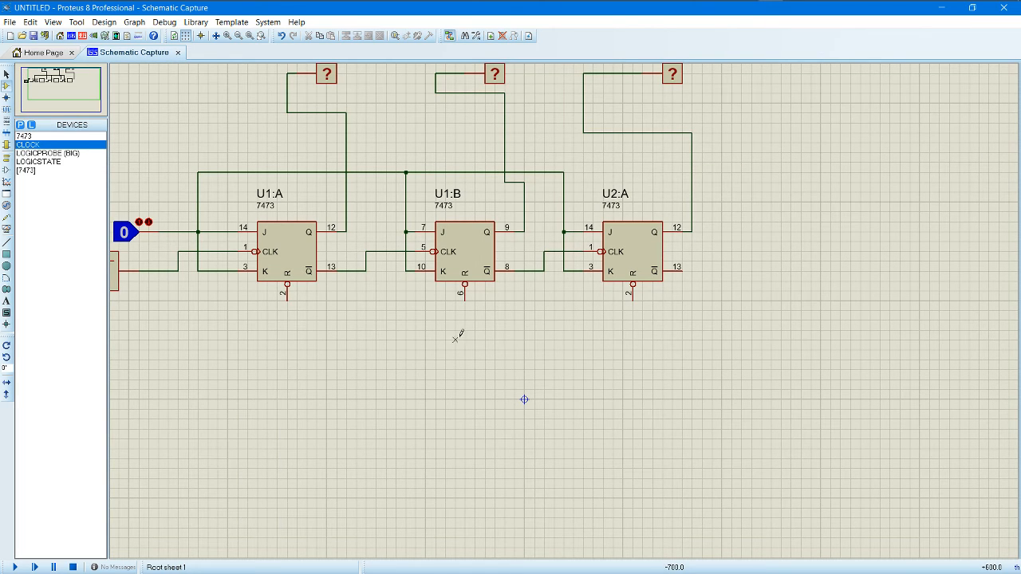
left_click(288, 299)
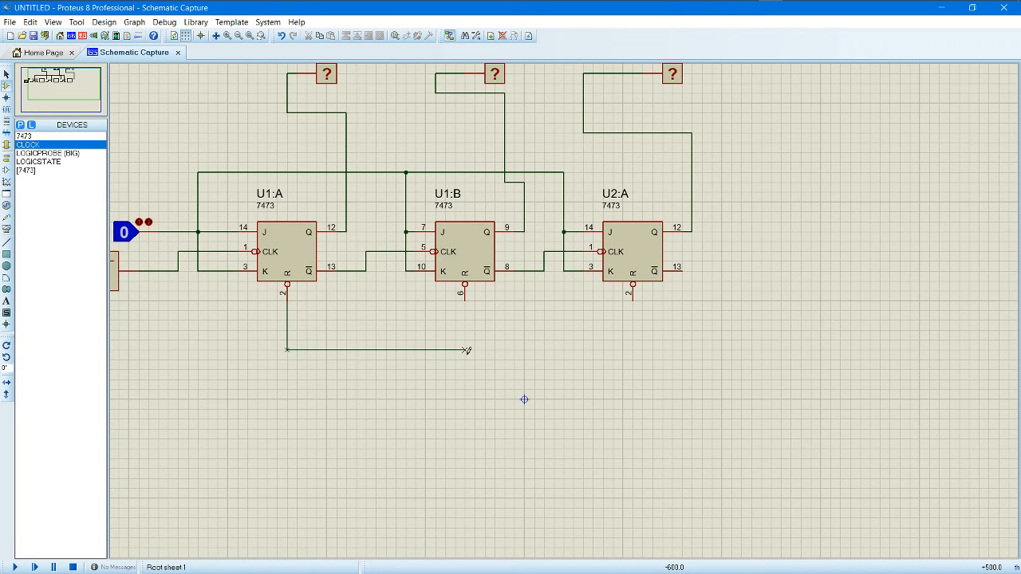
left_click(465, 300)
left_click(465, 349)
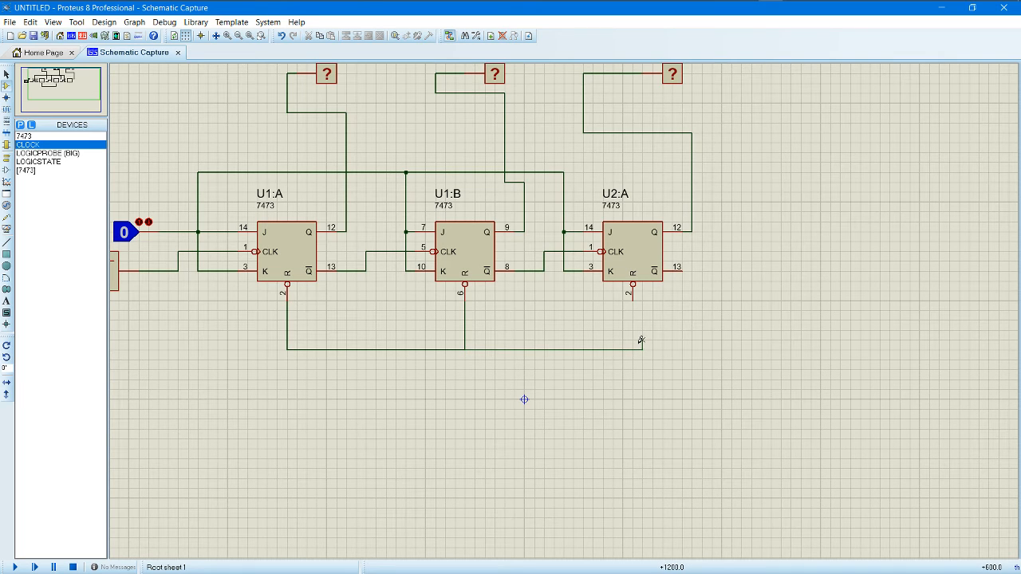
left_click(634, 306)
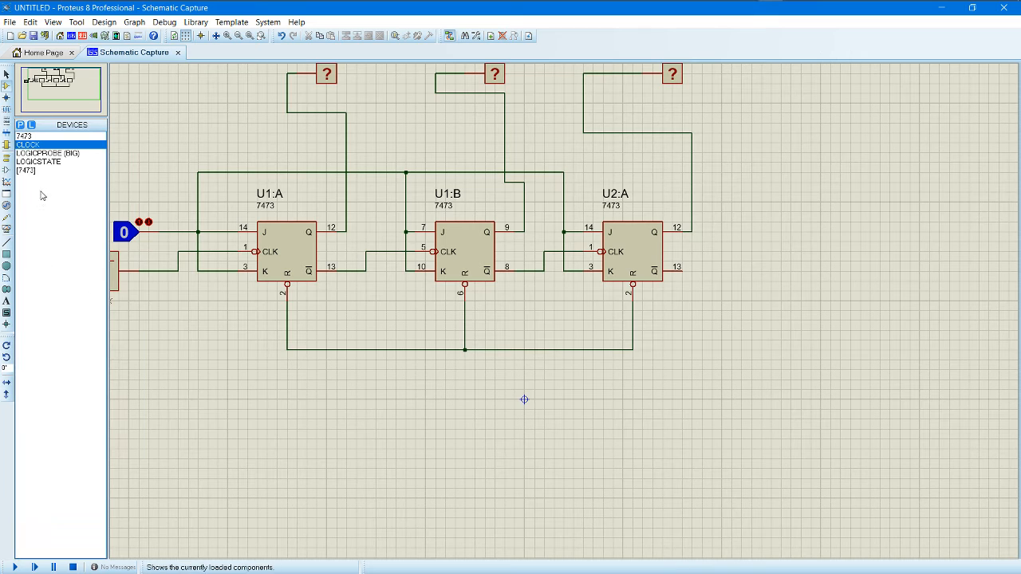
Step: Place a second LOGICSTATE source below the flip-flops and wire it to the common reset line
left_click(58, 162)
left_click(434, 399)
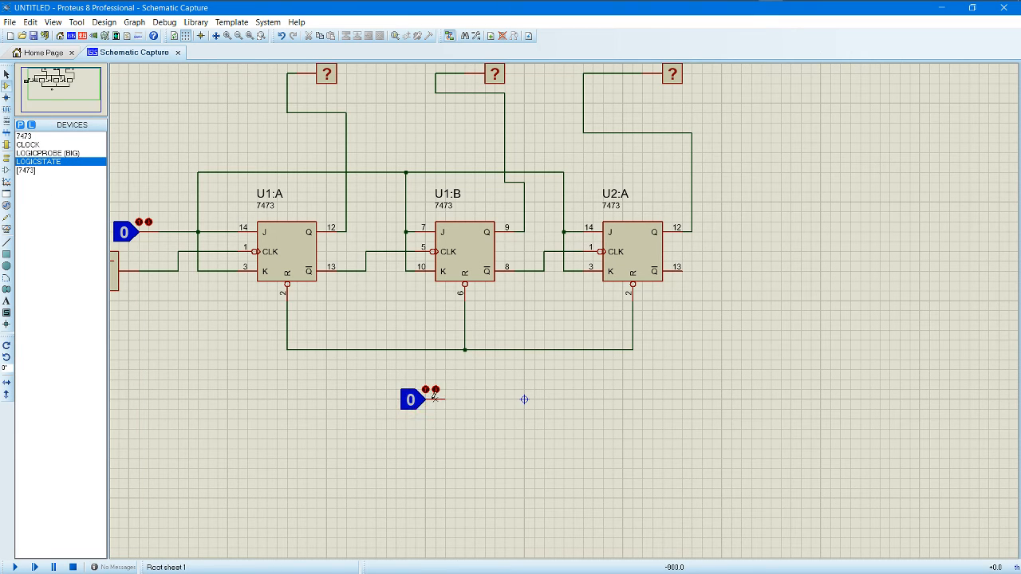
left_click(445, 399)
left_click(465, 351)
Step: Run the simulation, toggle the J-K logic state to 1 and back to 0 to check the probes, and stop it
scroll(444, 390, "down", 2)
scroll(481, 361, "up", 1)
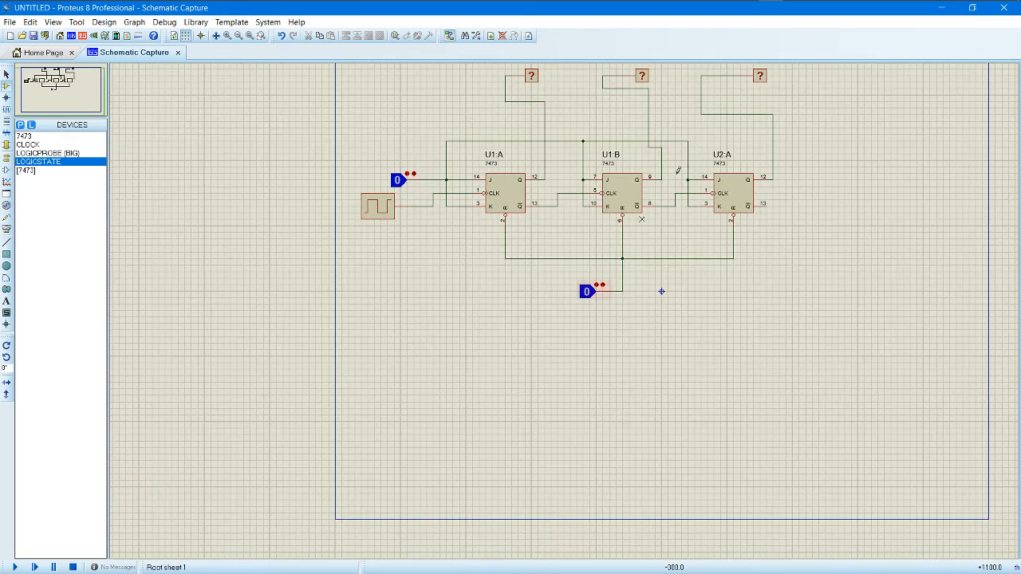
scroll(620, 290, "up", 1)
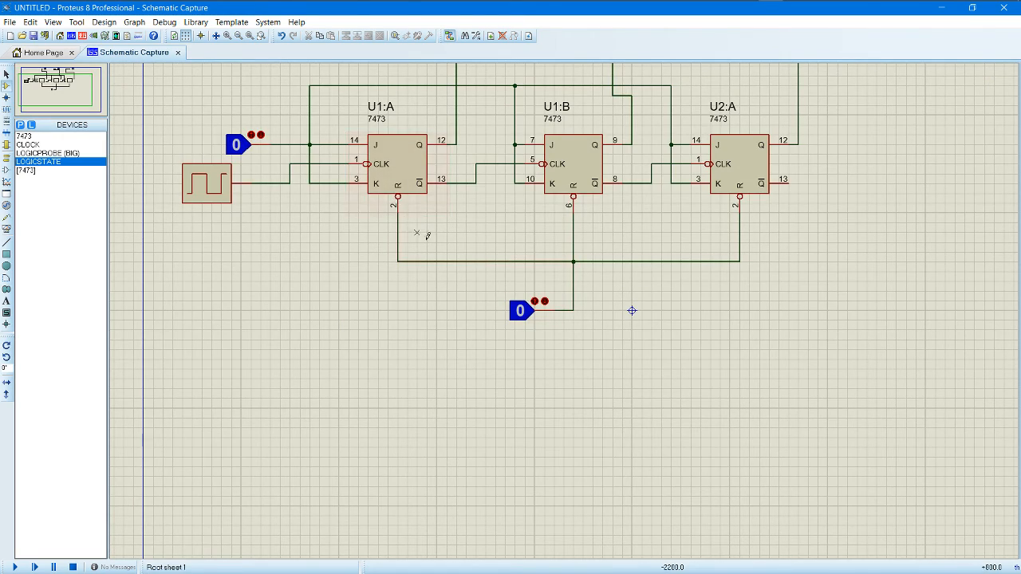
scroll(479, 233, "down", 1)
scroll(564, 308, "up", 1)
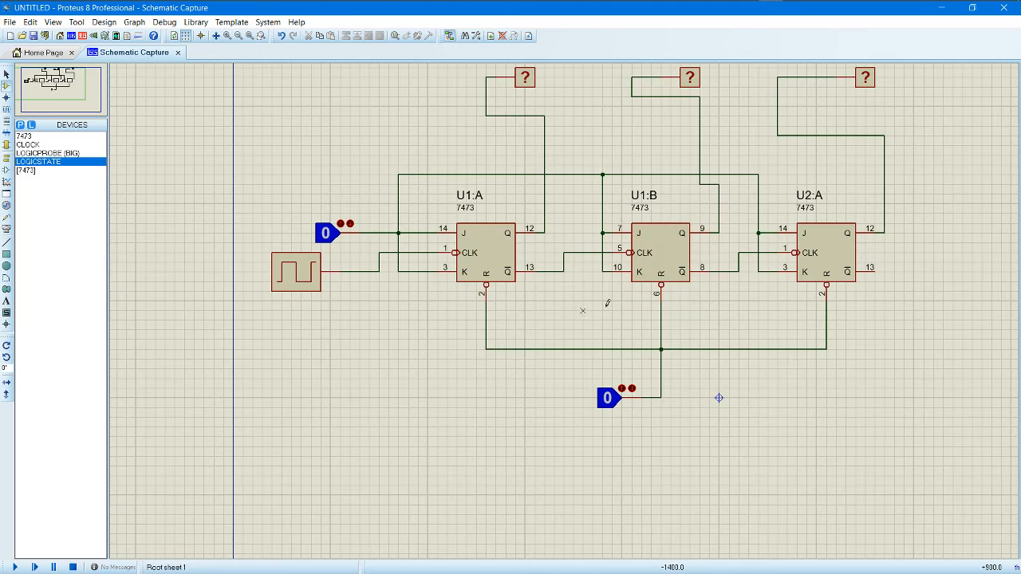
scroll(607, 303, "down", 1)
scroll(564, 303, "up", 1)
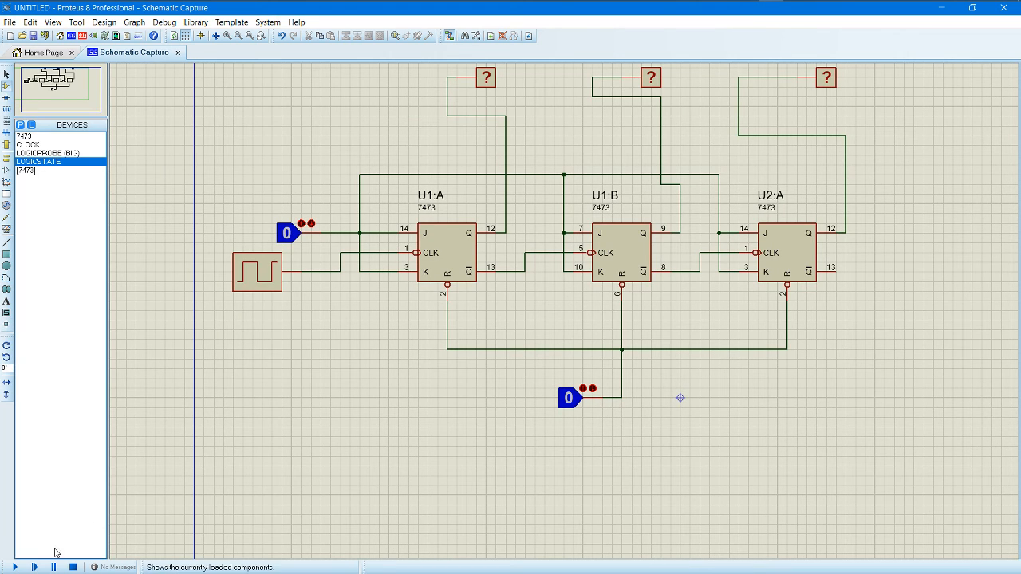
left_click(14, 567)
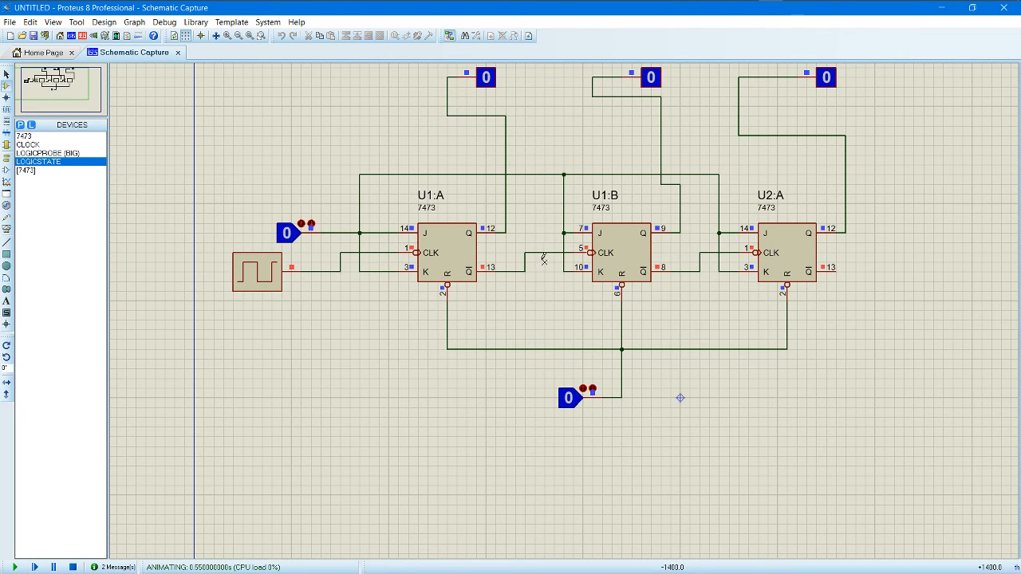
left_click(288, 235)
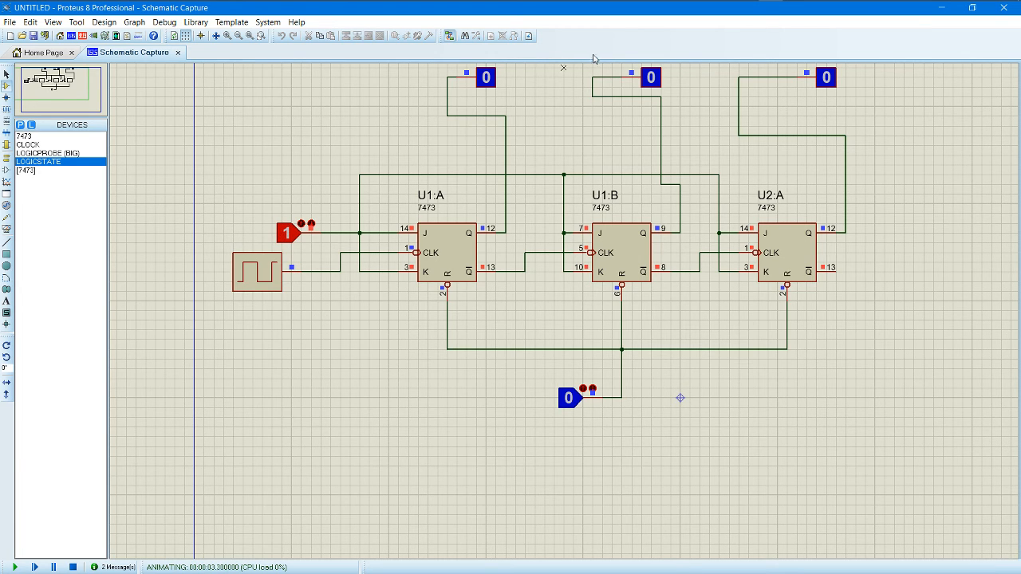
left_click(293, 241)
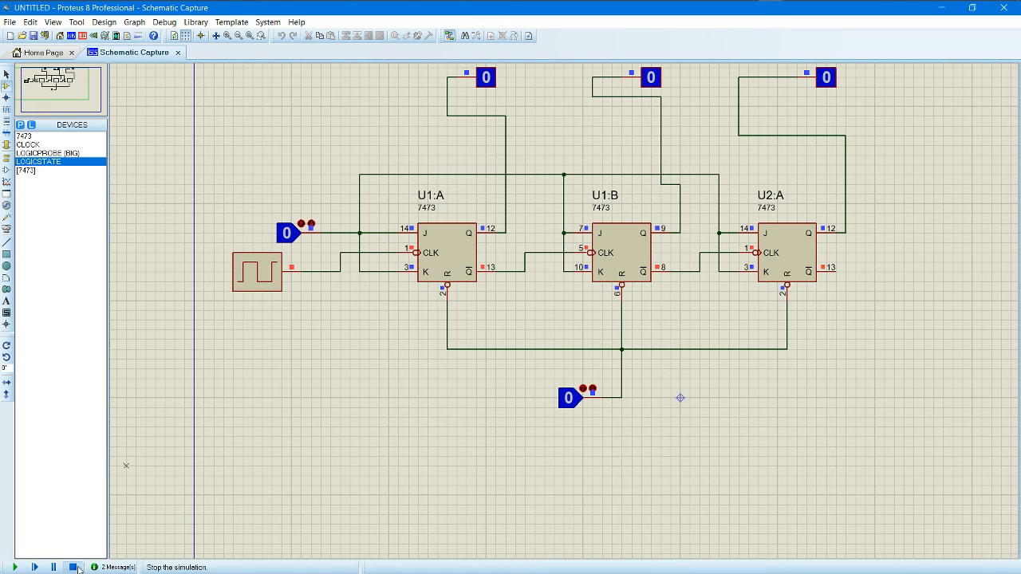
left_click(72, 567)
Step: Check the clock frequency setting in the CLOCK source's properties and accept the dialog
double_click(272, 280)
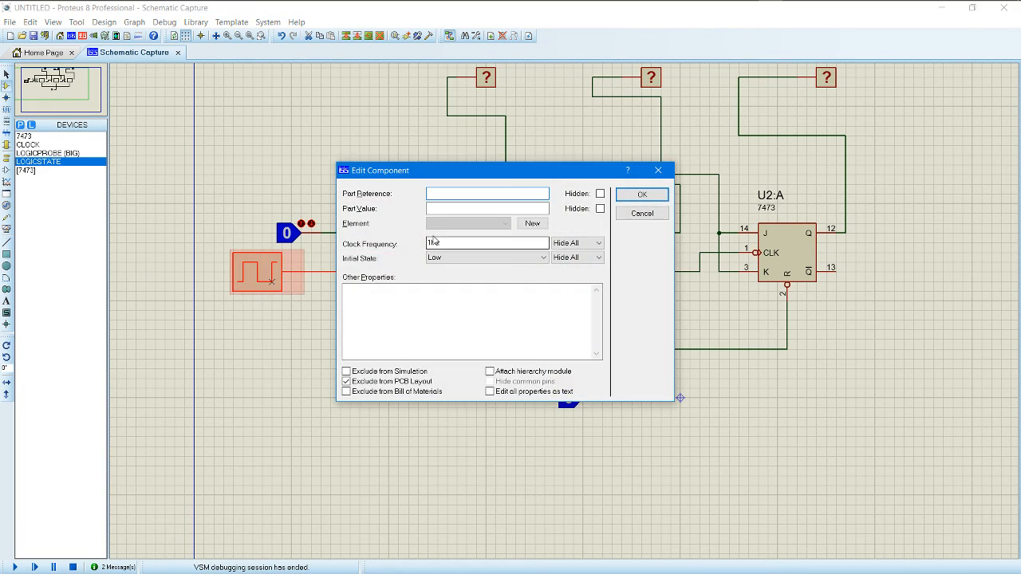
left_click(452, 241)
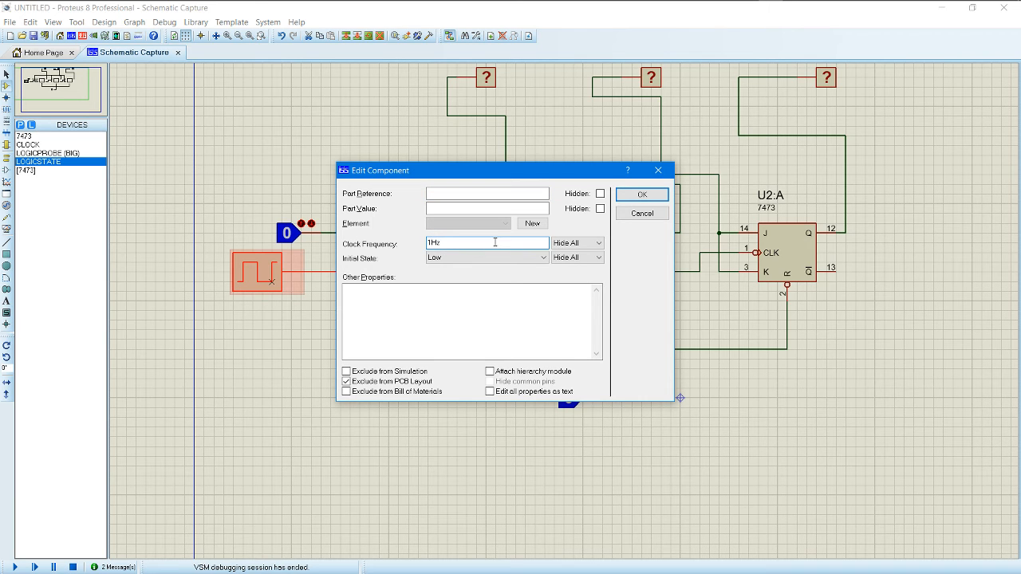
left_click(644, 195)
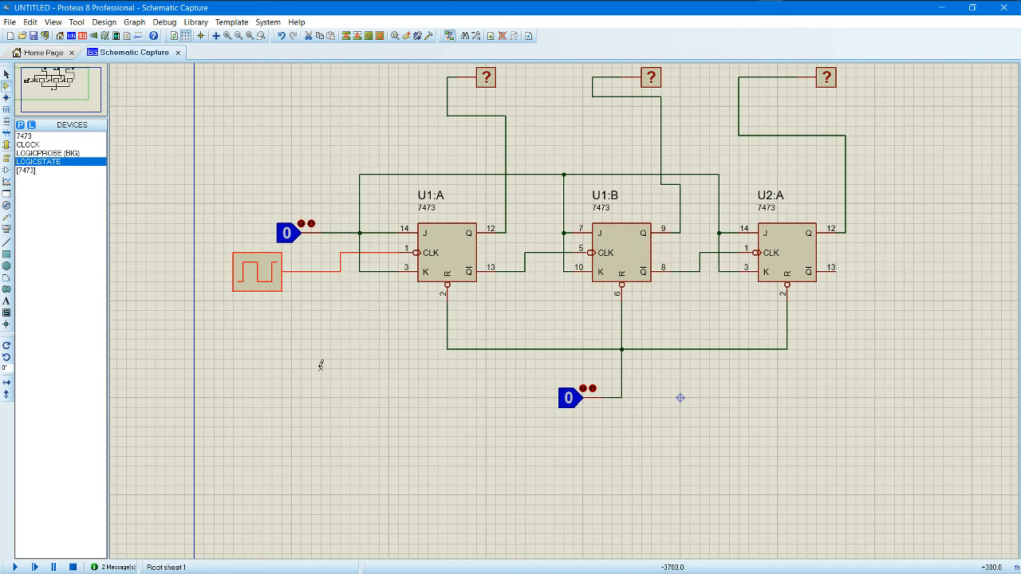
Step: Toggle the J-K logic state to 1 and back to 0 with the simulation stopped
left_click(288, 233)
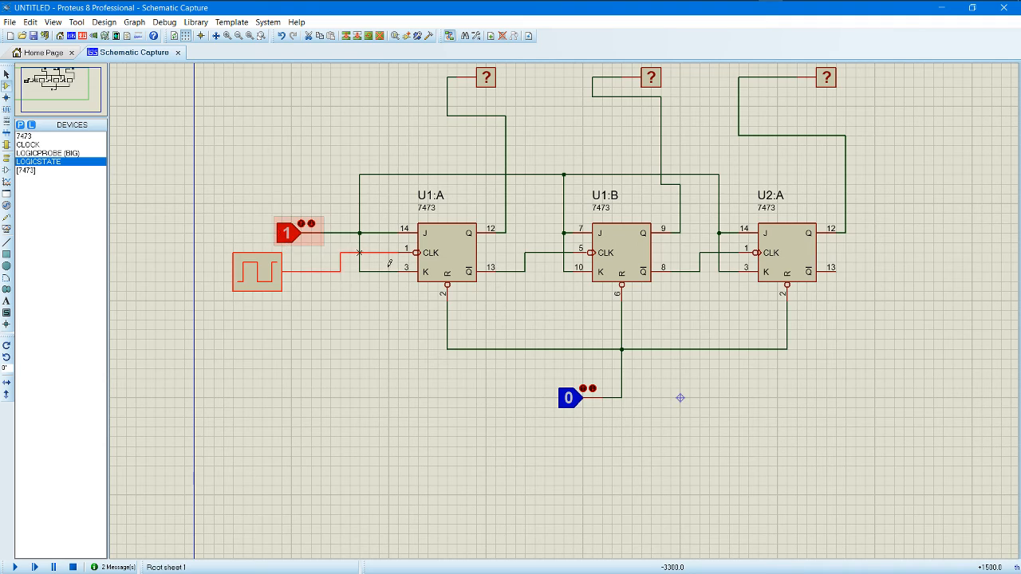
scroll(455, 289, "down", 1)
scroll(454, 289, "up", 1)
scroll(568, 303, "down", 1)
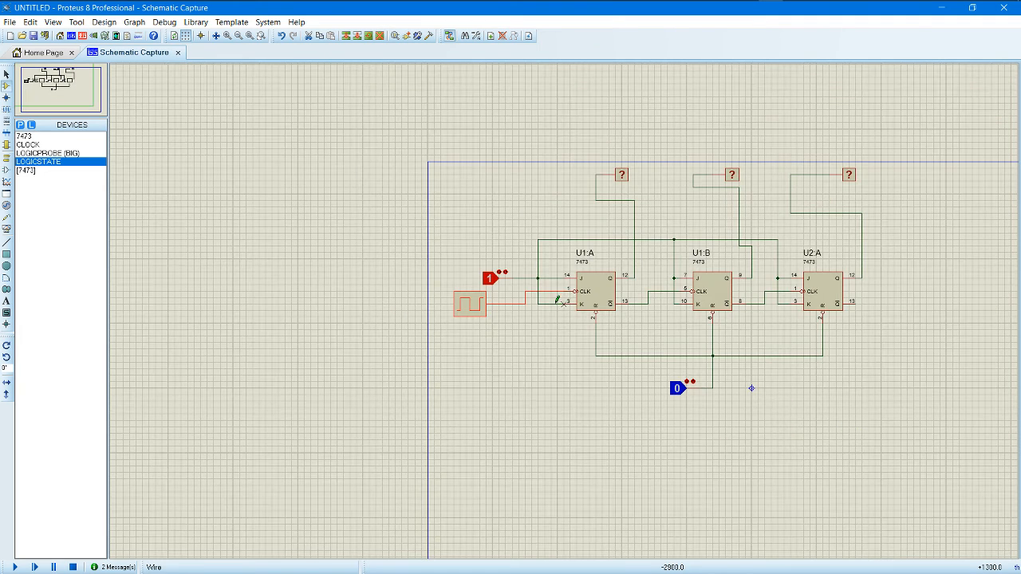
left_click(489, 279)
scroll(564, 308, "up", 1)
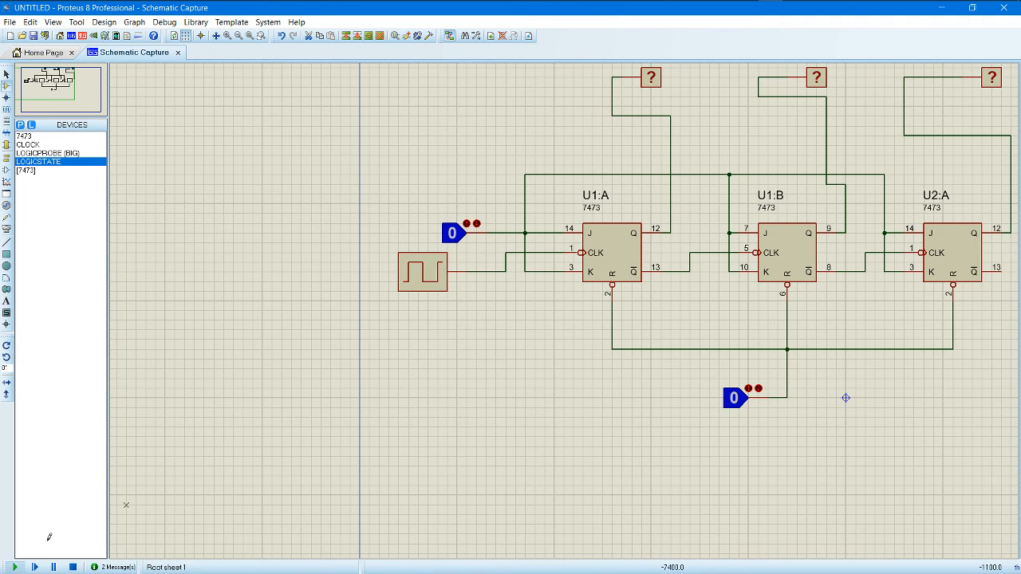
Step: Run the simulation and set the J-K logic state to 1
left_click(14, 567)
scroll(564, 308, "down", 1)
scroll(563, 308, "up", 1)
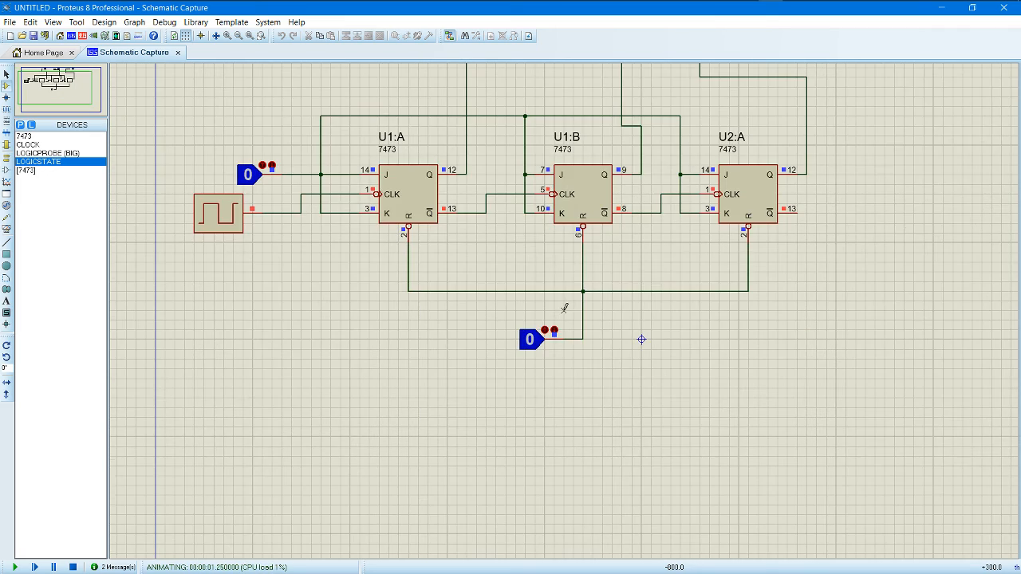
scroll(564, 308, "down", 1)
scroll(564, 308, "up", 1)
scroll(564, 308, "down", 1)
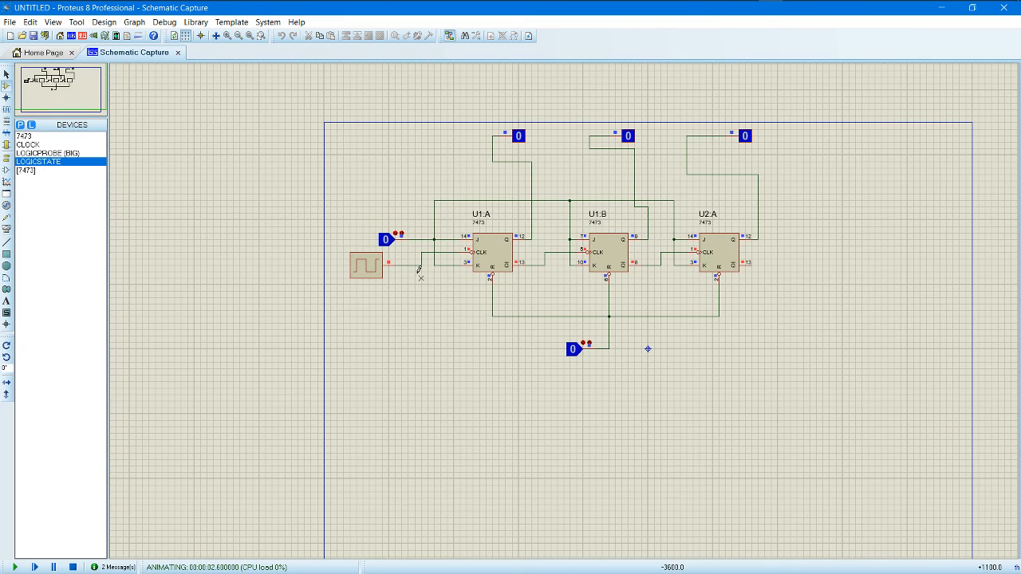
left_click(390, 251)
scroll(564, 303, "up", 1)
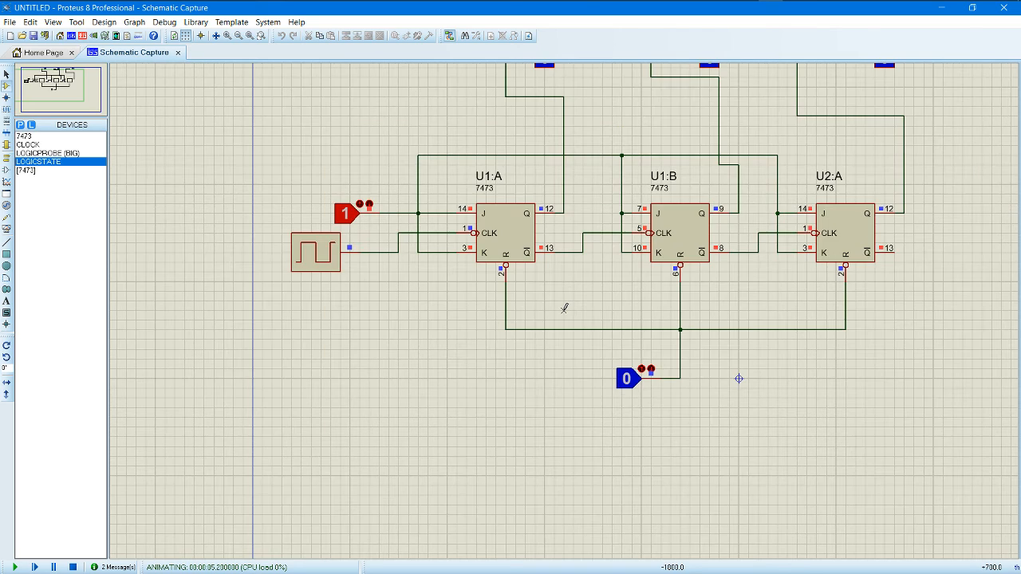
Step: Set the J-K logic state to 0, the reset logic state to 1, and the J-K state back to 1 to start counting
scroll(564, 307, "down", 1)
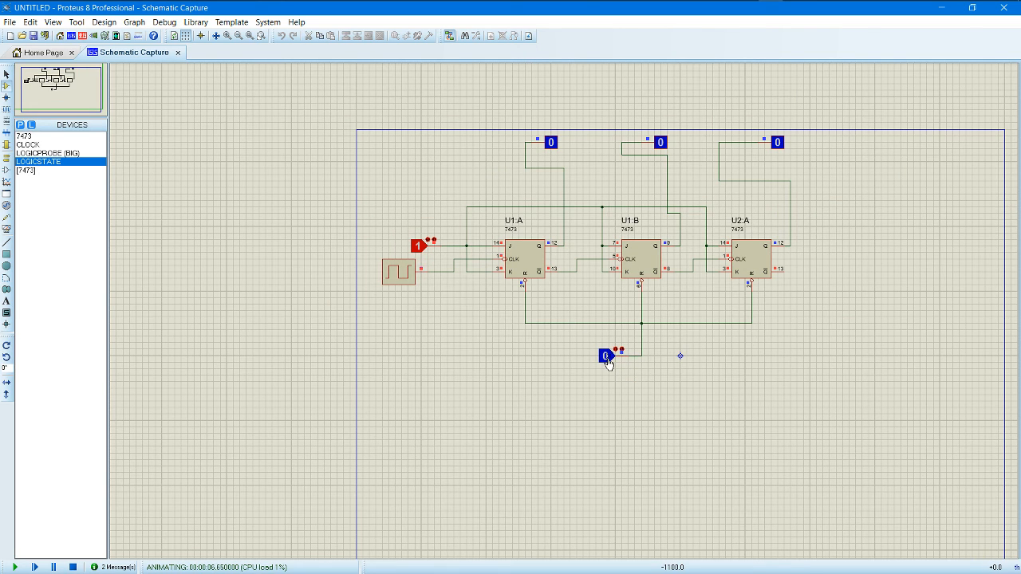
left_click(420, 251)
left_click(604, 357)
left_click(417, 248)
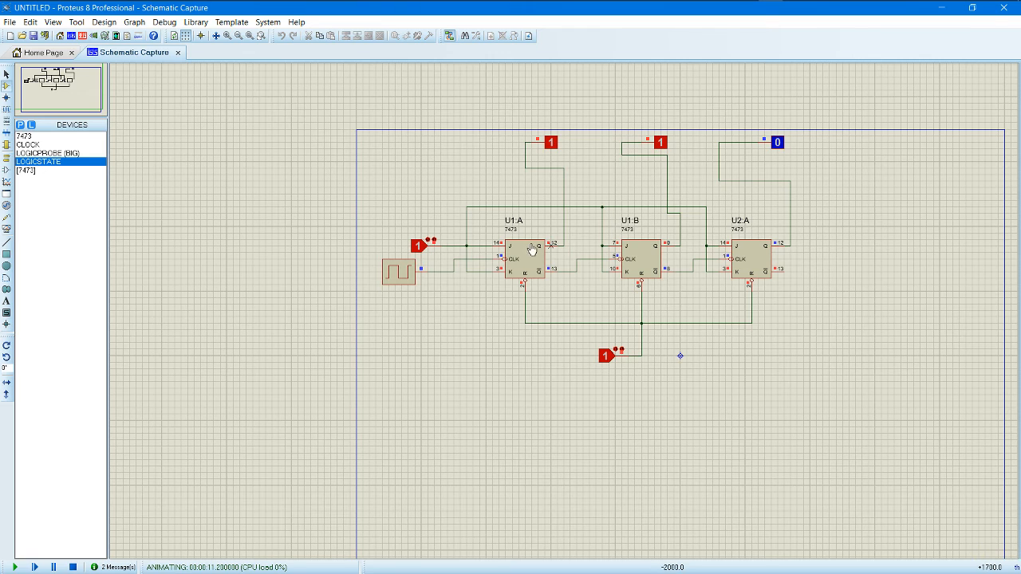
scroll(614, 208, "up", 1)
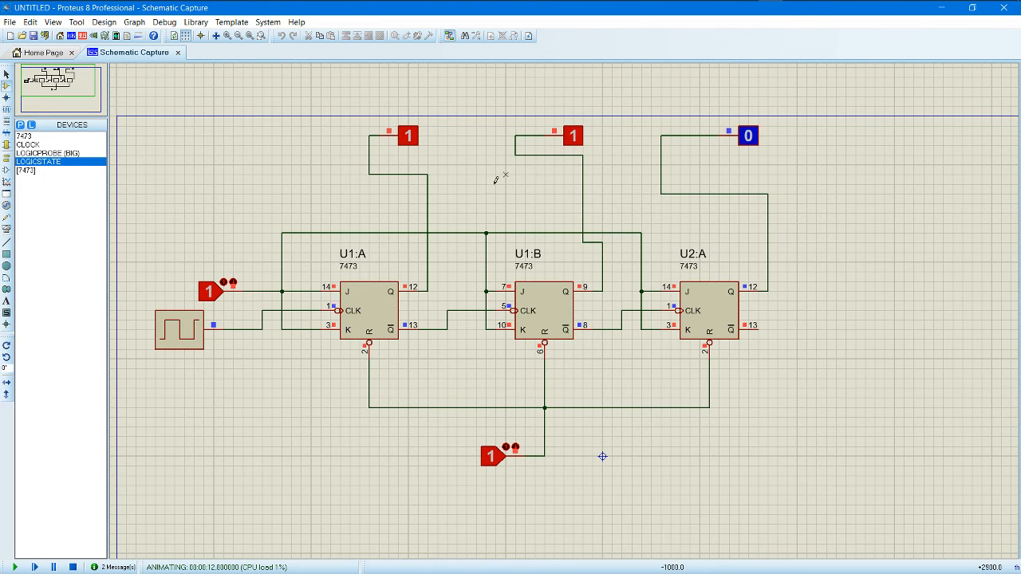
Step: Toggle the reset logic state to 0 and back to 1 to check the counter's clearing, and stop the simulation
left_click(499, 463)
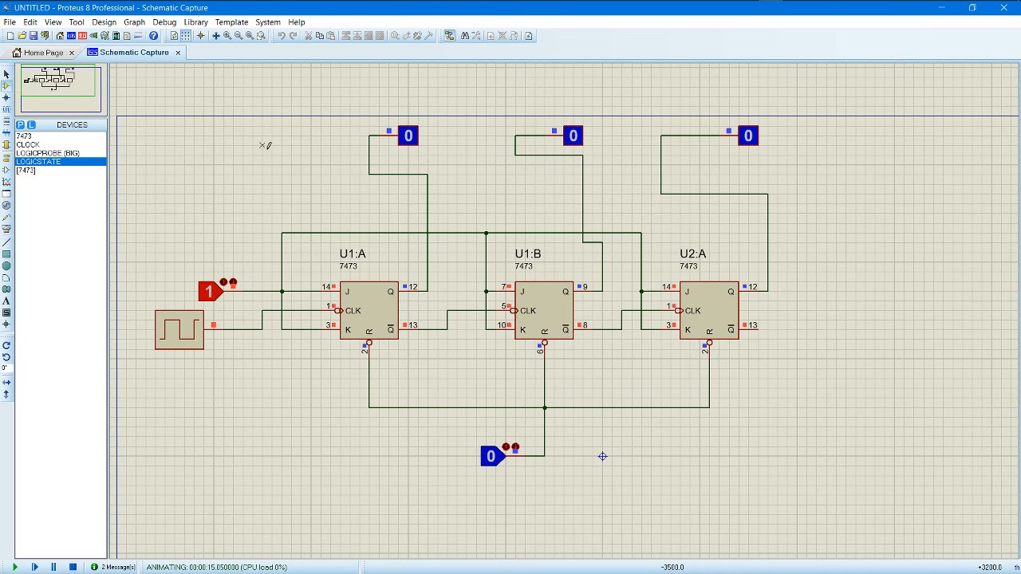
left_click(492, 456)
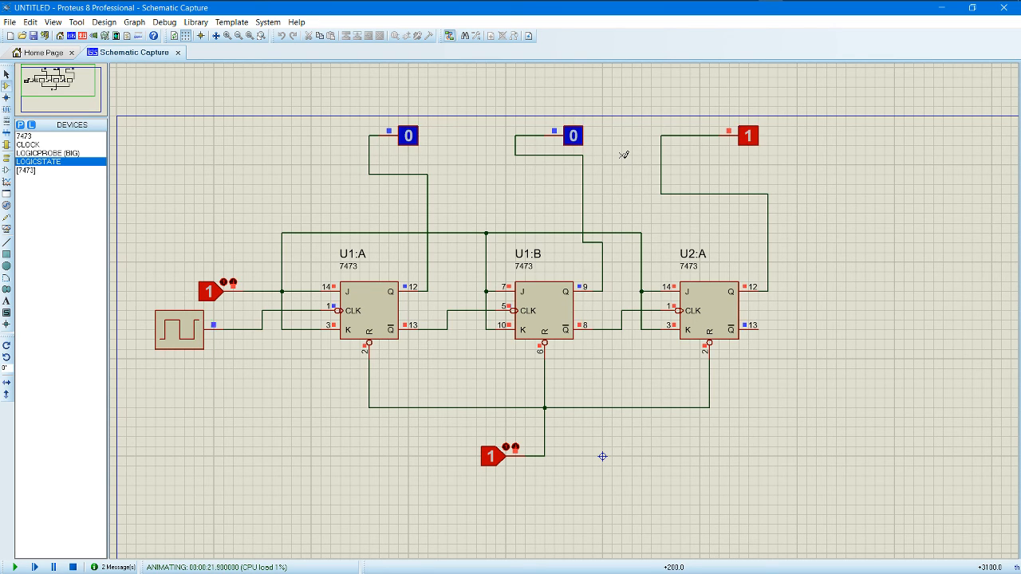
left_click(72, 567)
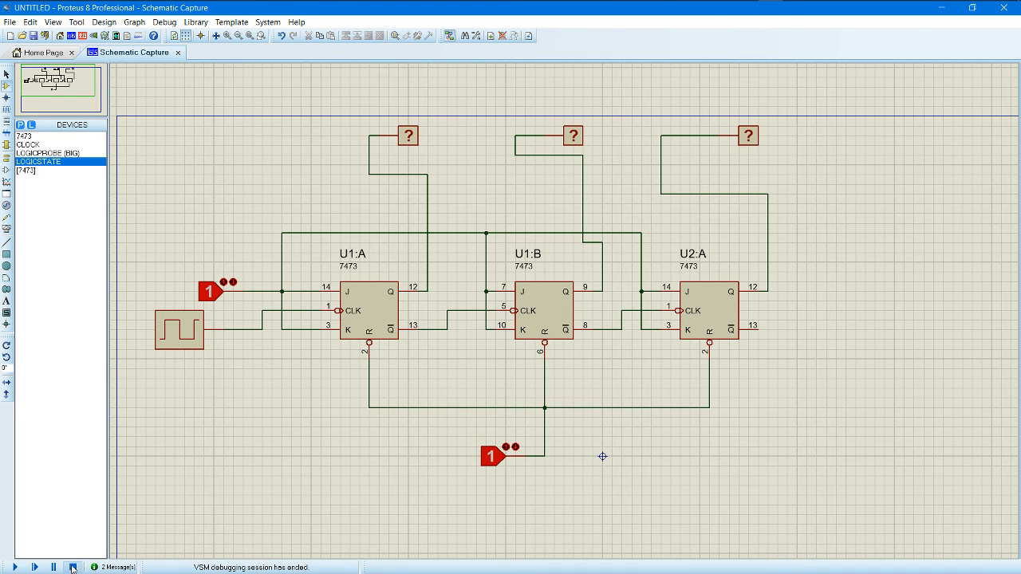
Step: Set the CLOCK source's clock frequency to 5Hz
double_click(206, 347)
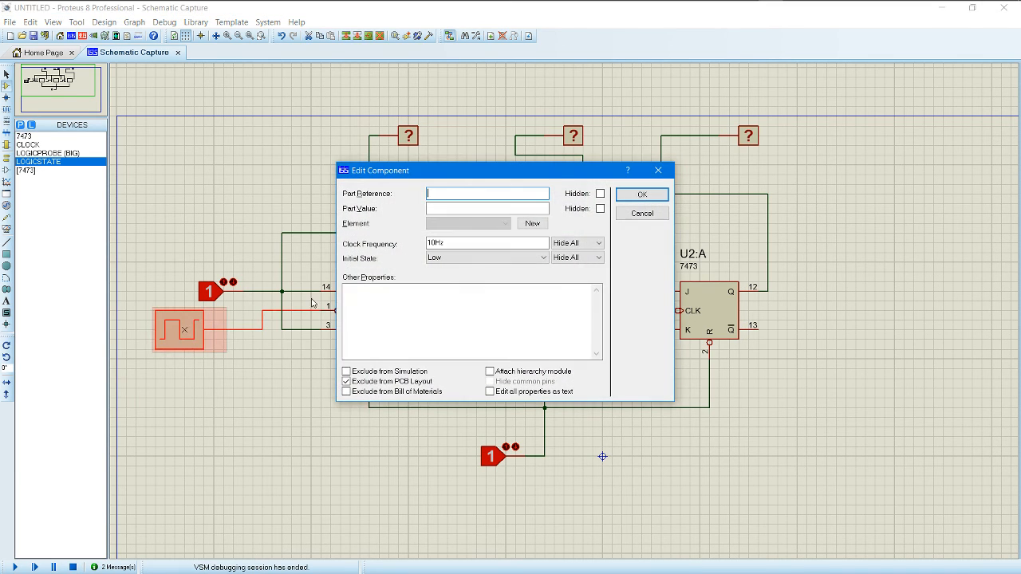
left_click(451, 242)
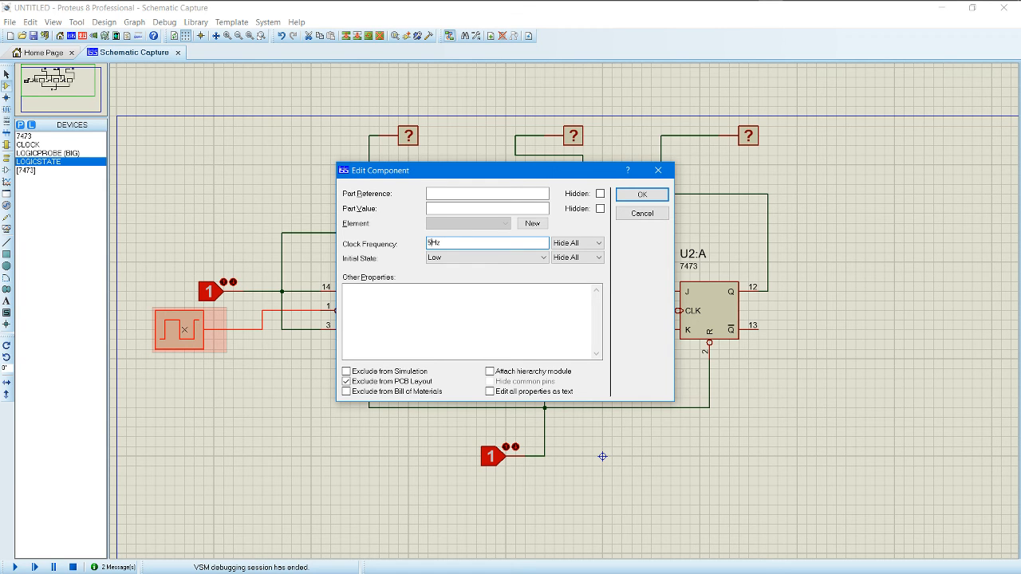
type("5")
left_click(642, 194)
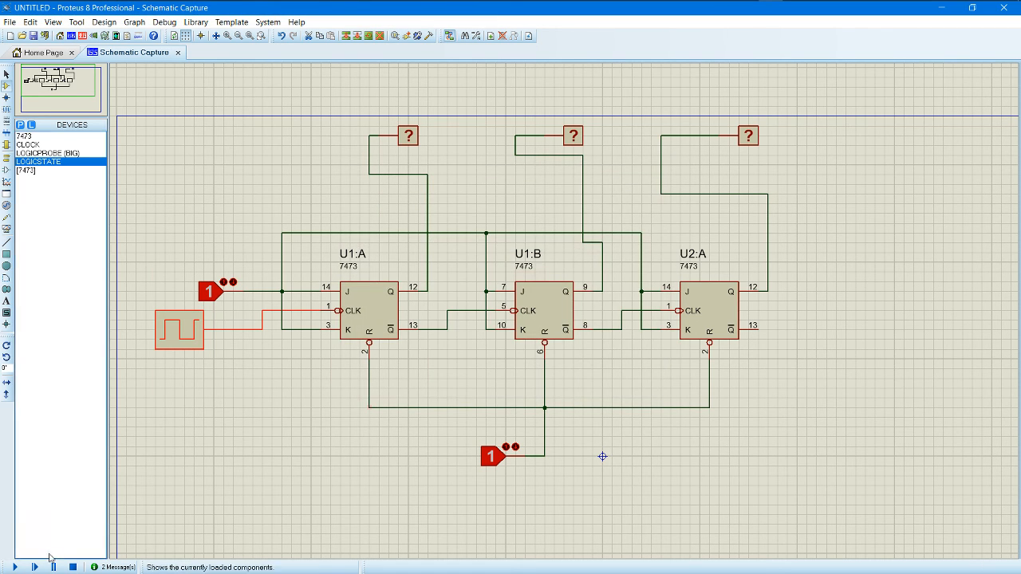
Step: Rerun the simulation from reset 0, switching J-K to 0, reset to 1 and J-K to 1 to watch the count, and stop it
left_click(491, 457)
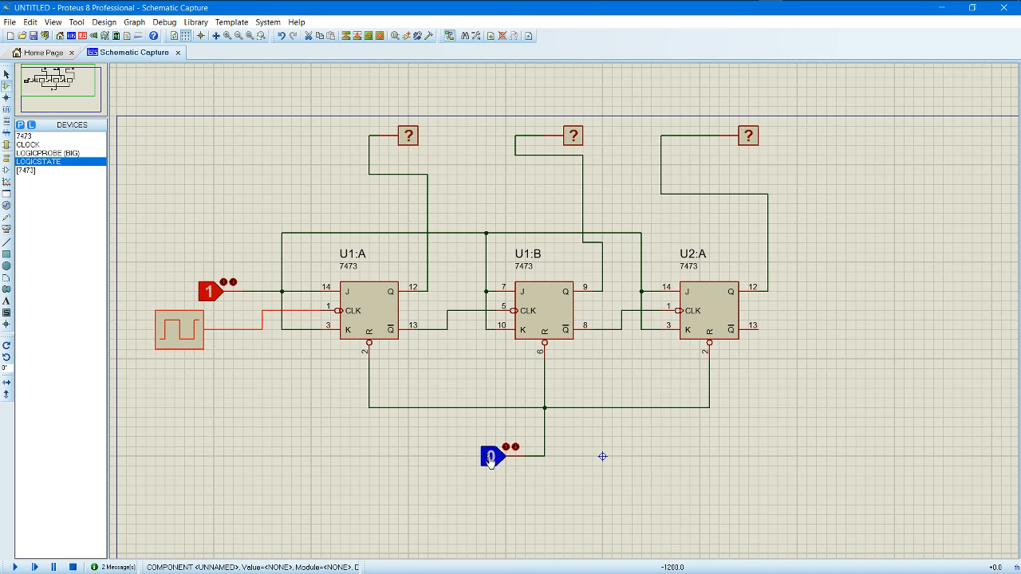
left_click(14, 567)
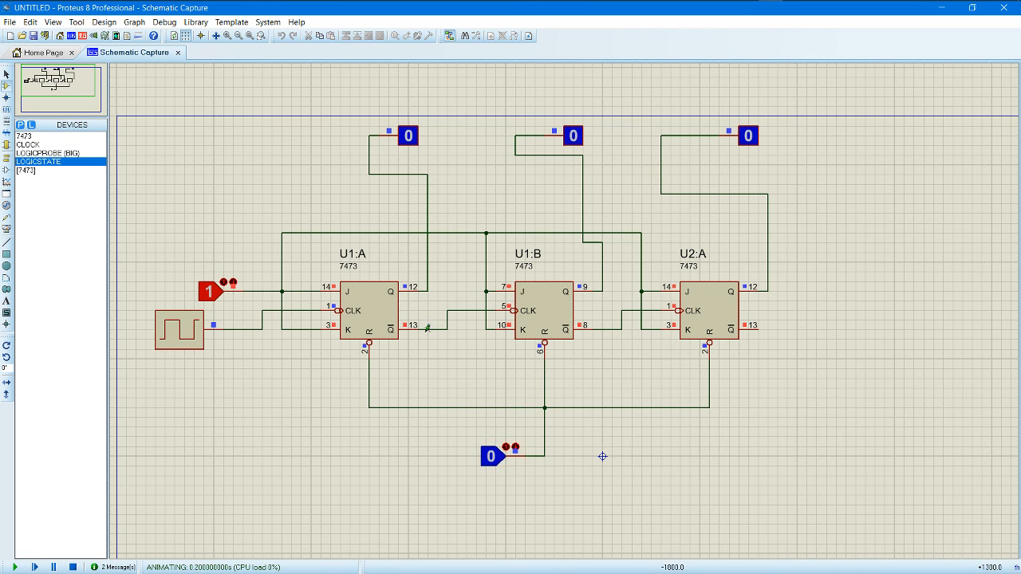
left_click(211, 296)
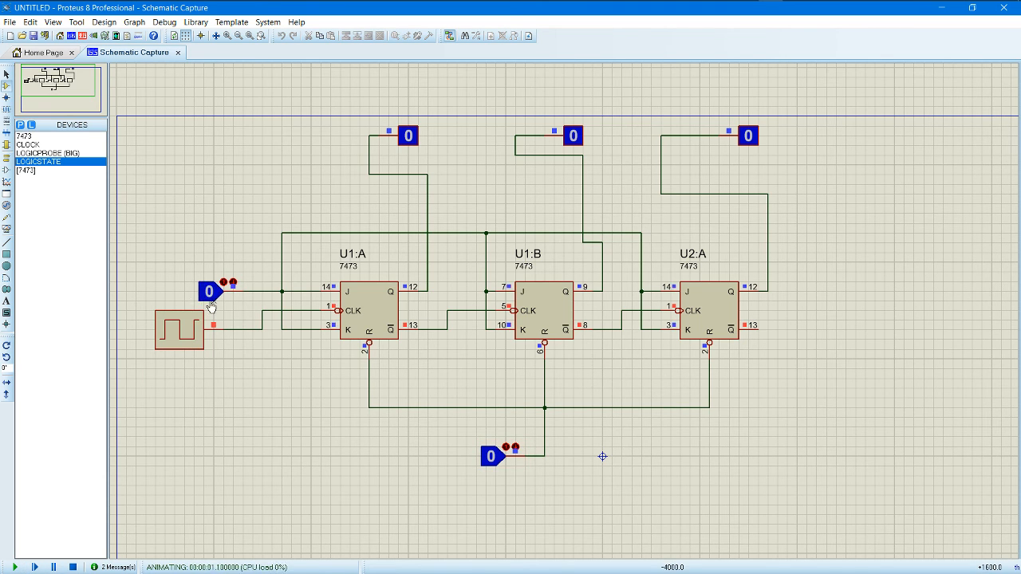
left_click(490, 465)
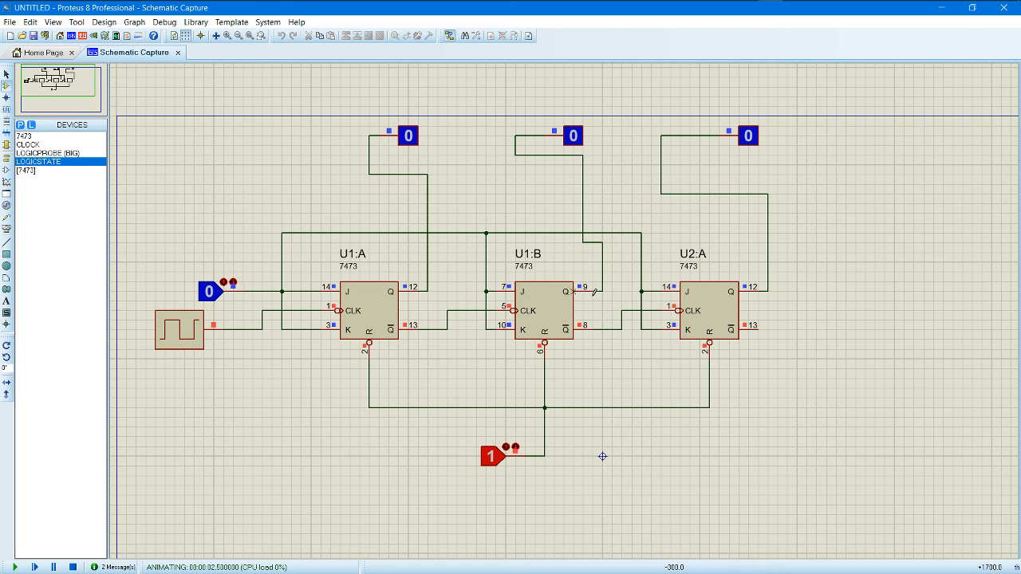
left_click(207, 293)
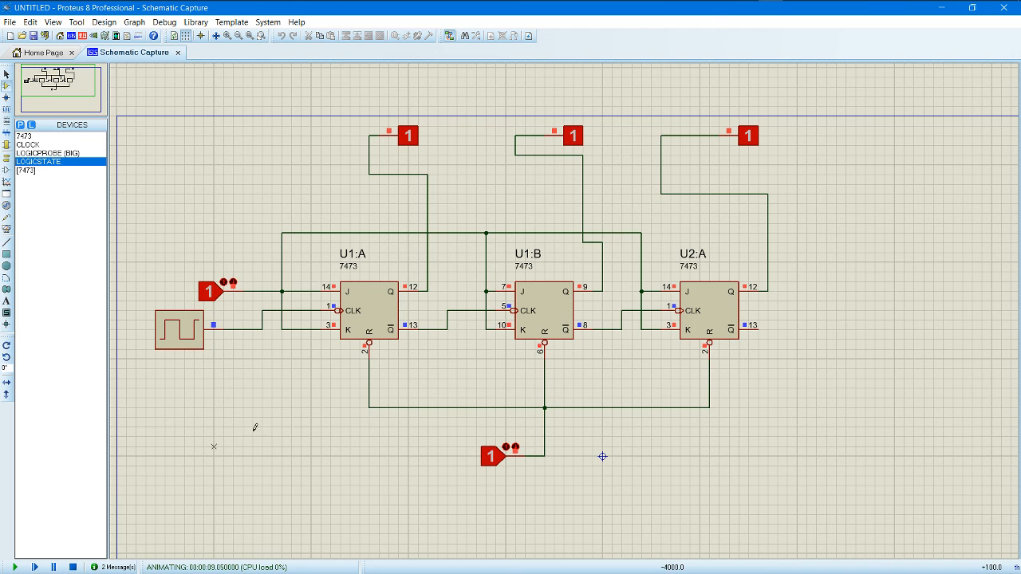
left_click(73, 567)
Step: Change the CLOCK source's clock frequency again and start the simulation with both logic states at 1
double_click(205, 310)
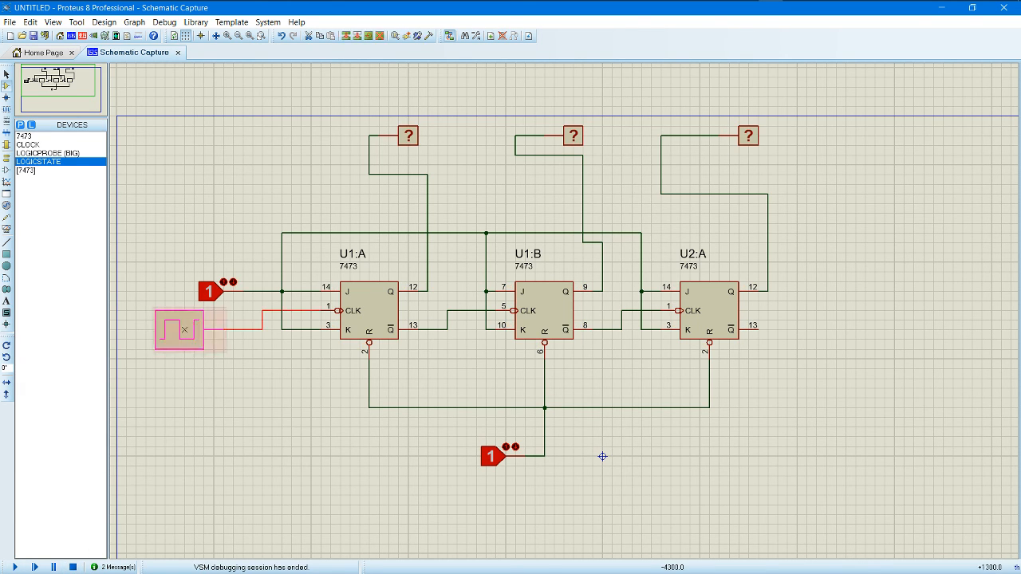
left_click(429, 243)
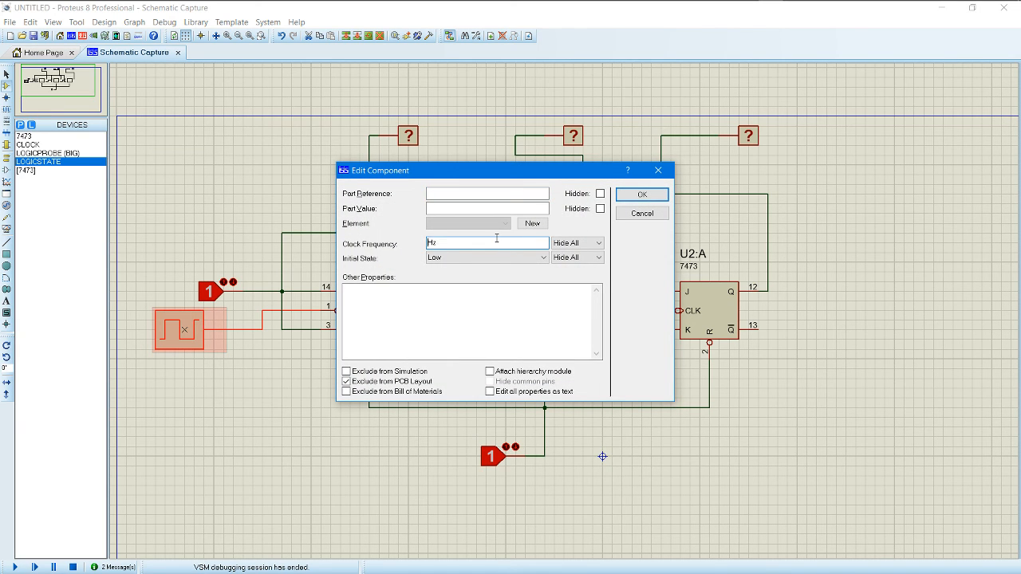
left_click(642, 196)
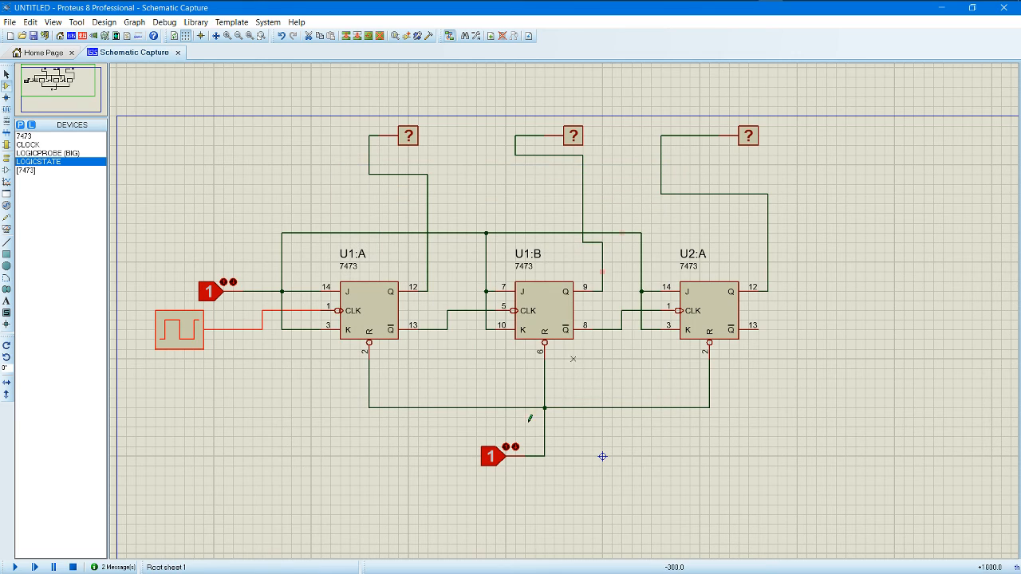
left_click(32, 567)
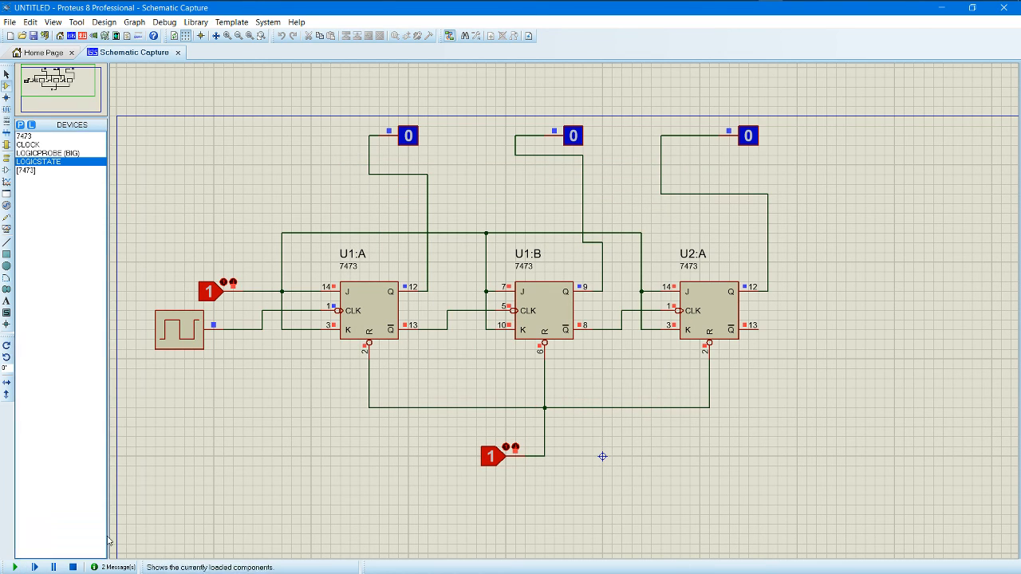